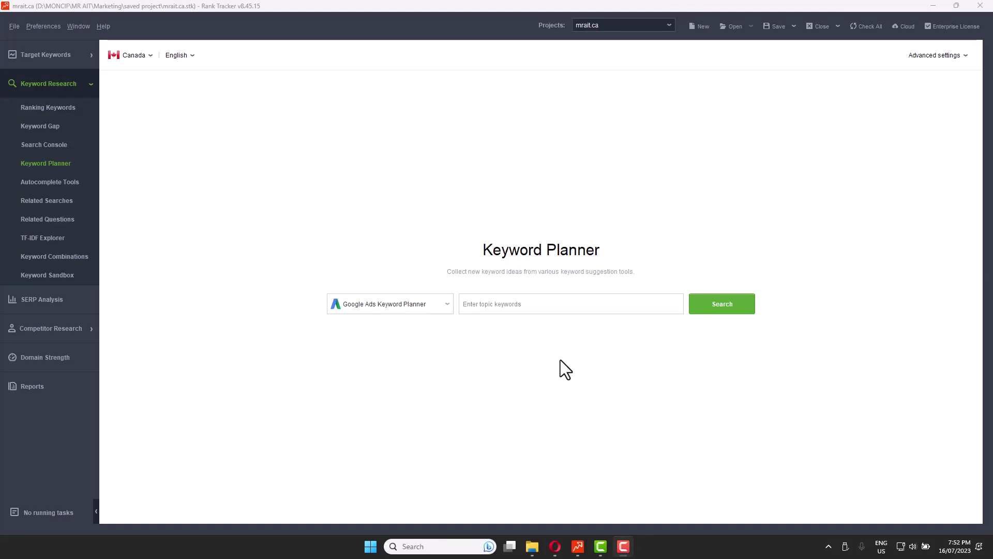
Step: Launch a Keyword Planner search for 'best nadroid apps' with English kept as the search language
left_click(571, 240)
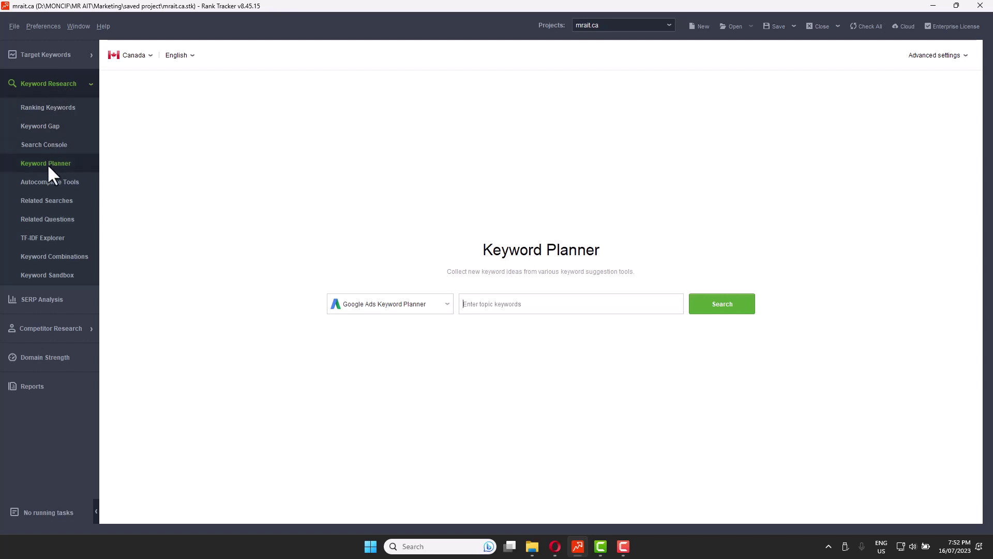
left_click(501, 304)
type("best ")
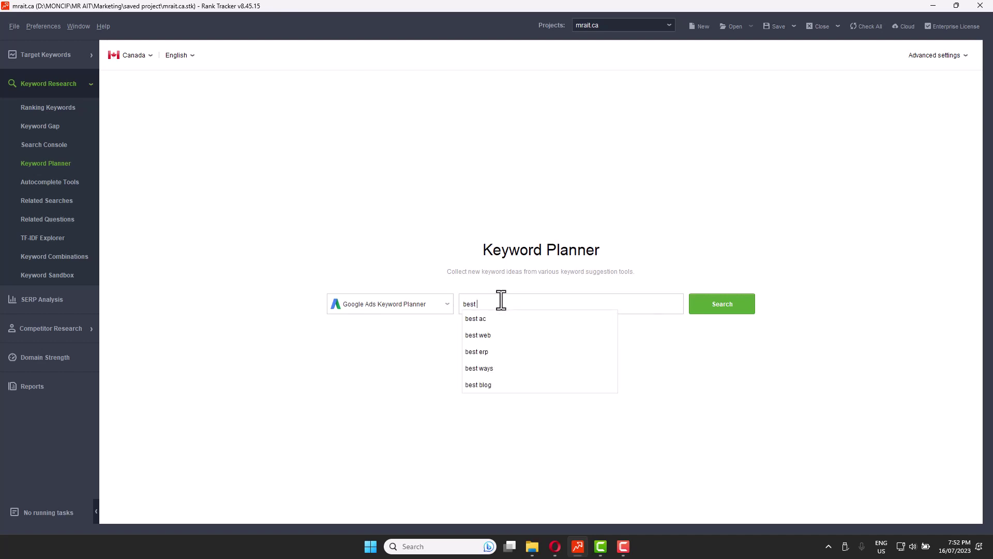
type("nadroid app")
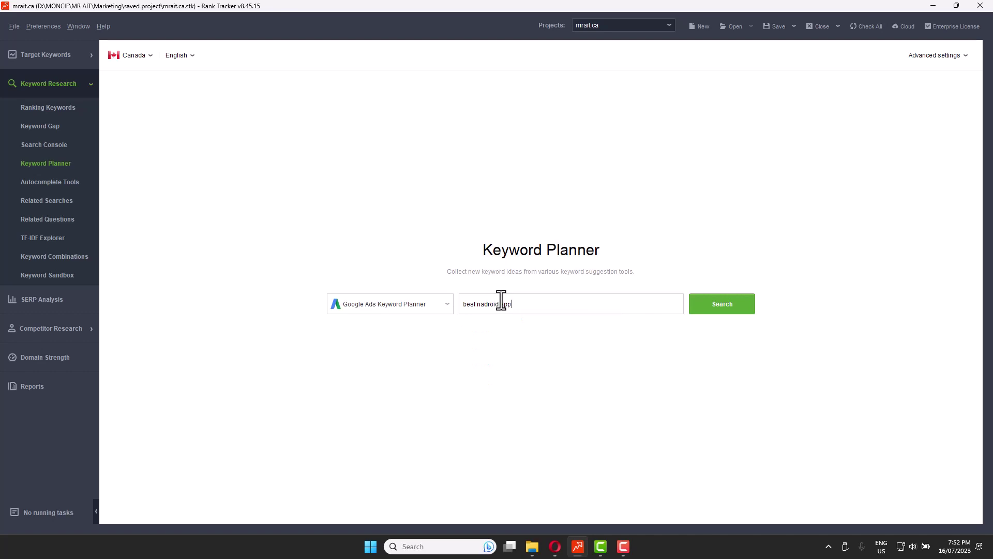
type("s")
left_click(166, 58)
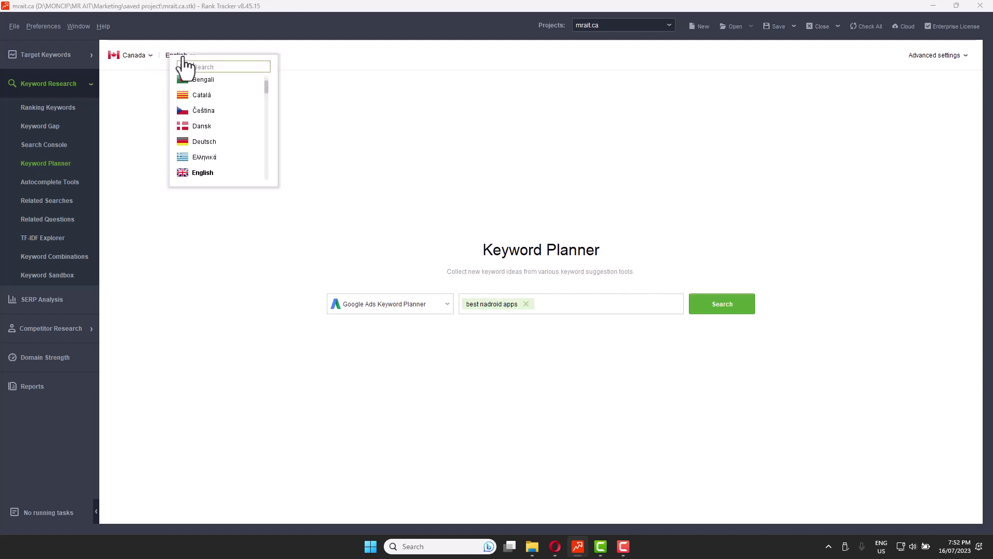
left_click(349, 80)
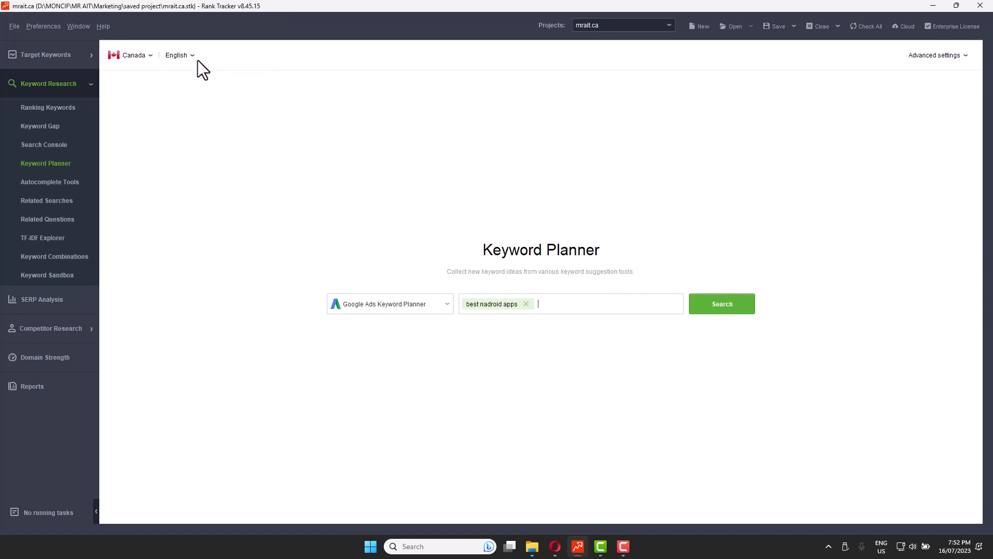
left_click(716, 307)
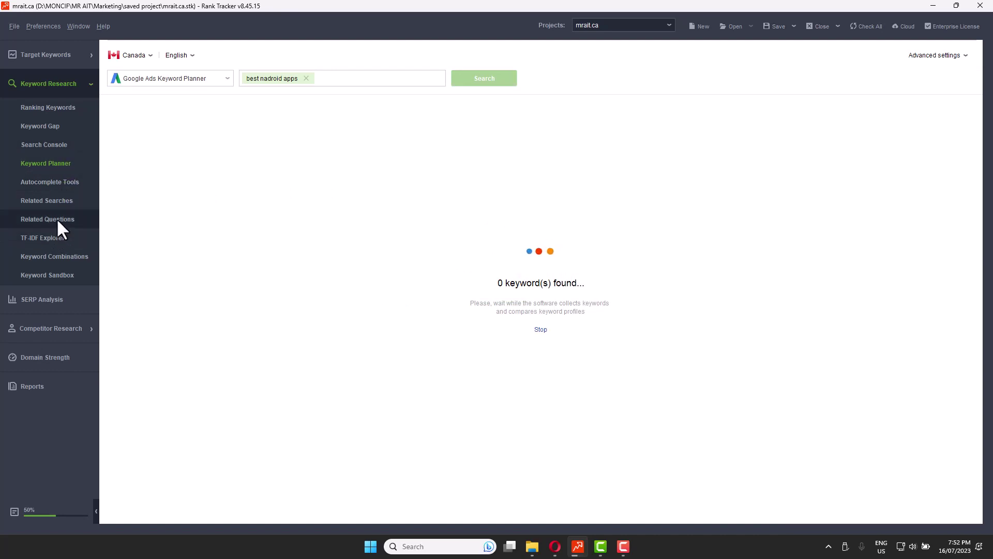
Step: Switch to Ranking Keywords and focus the target domain field for a competitor domain
left_click(51, 107)
left_click(221, 82)
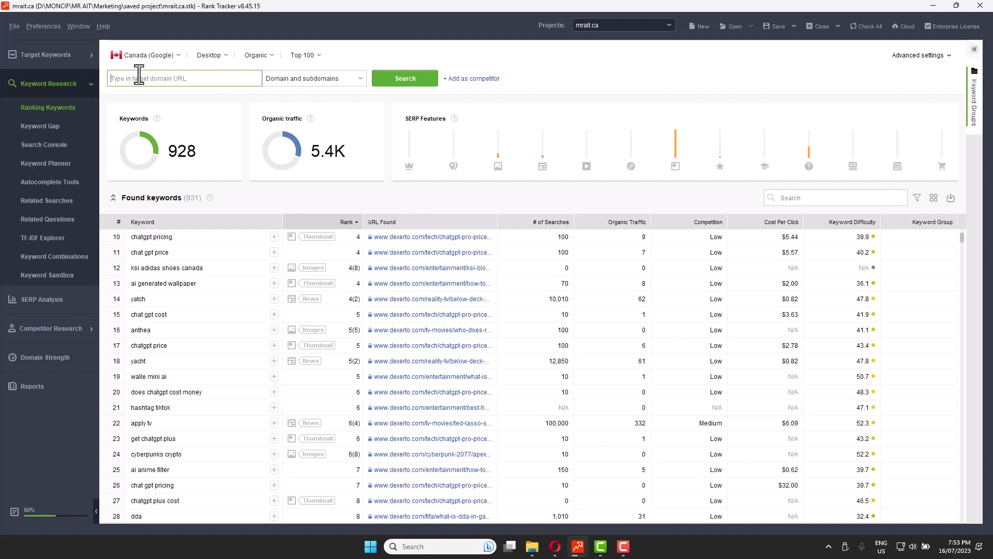
Step: Copy the dexerto.com domain from the best mobile games article's address in Opera and return to Rank Tracker
left_click(555, 547)
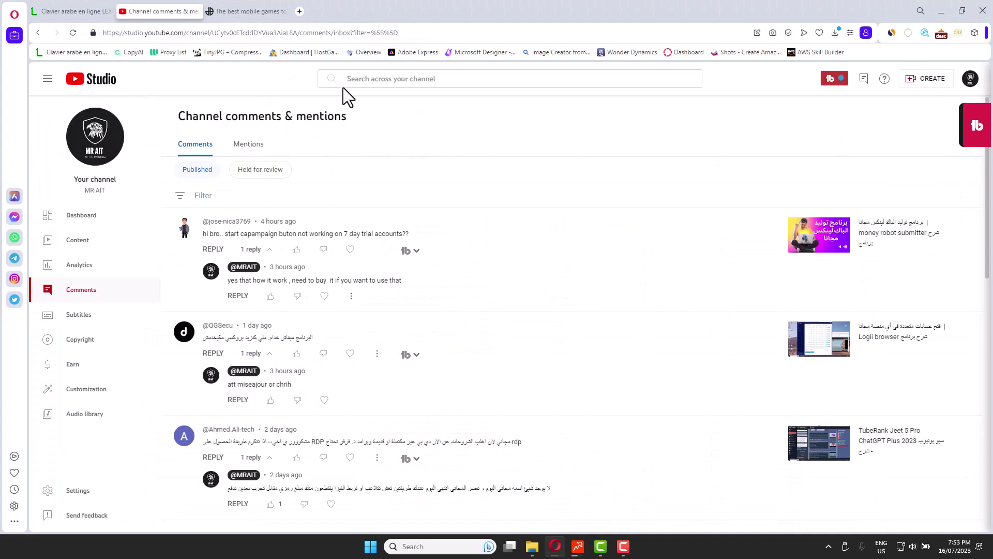
left_click(232, 12)
left_click(237, 33)
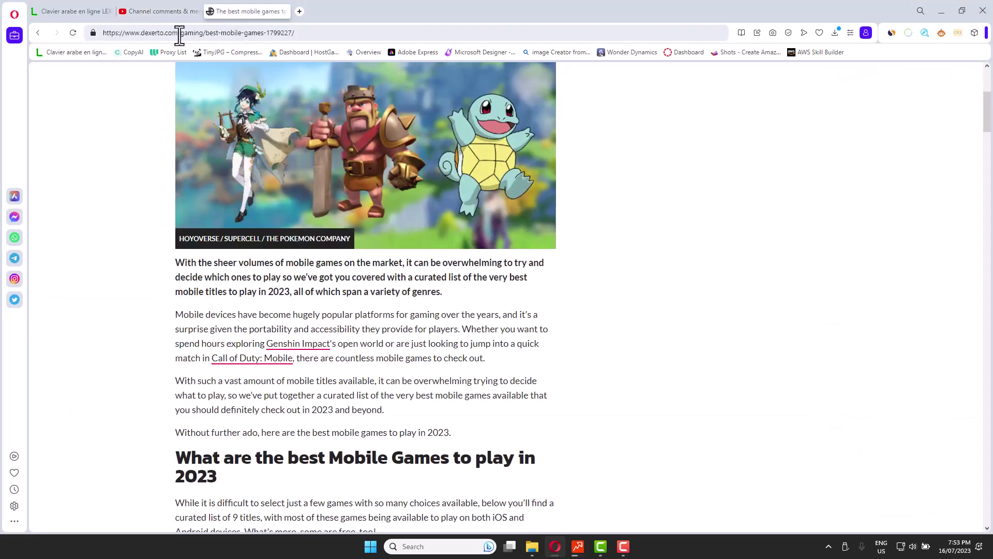
left_click_drag(178, 32, 103, 33)
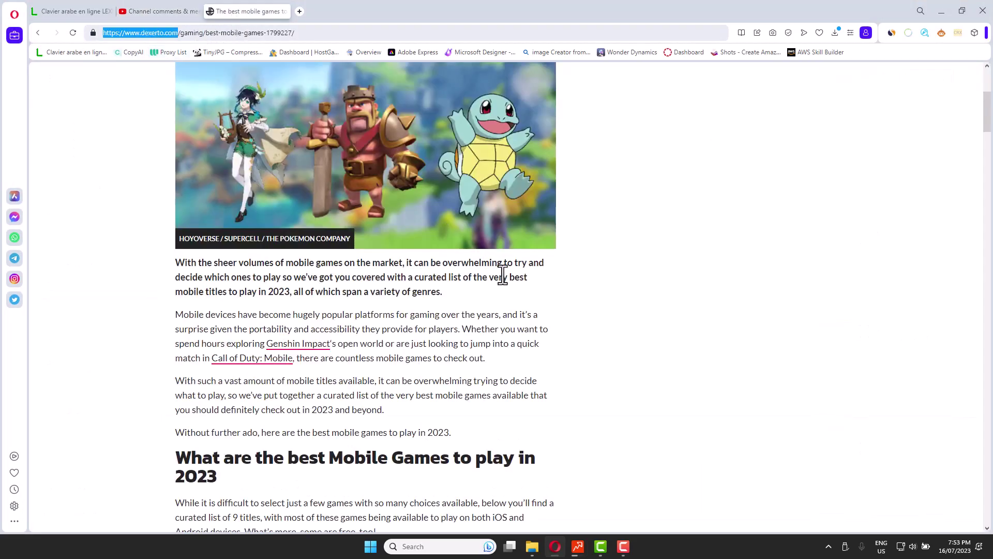
scroll(503, 270, "up", 3)
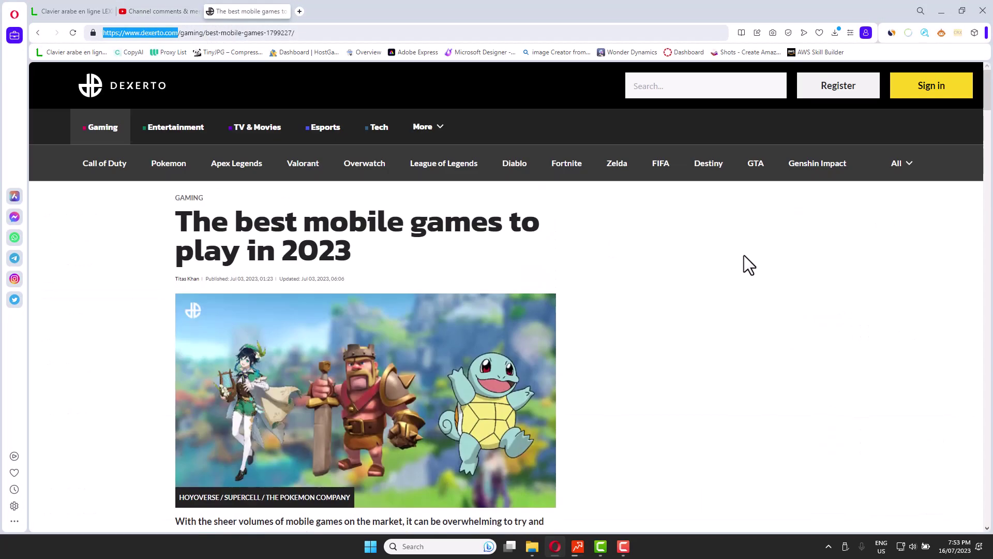
left_click(578, 546)
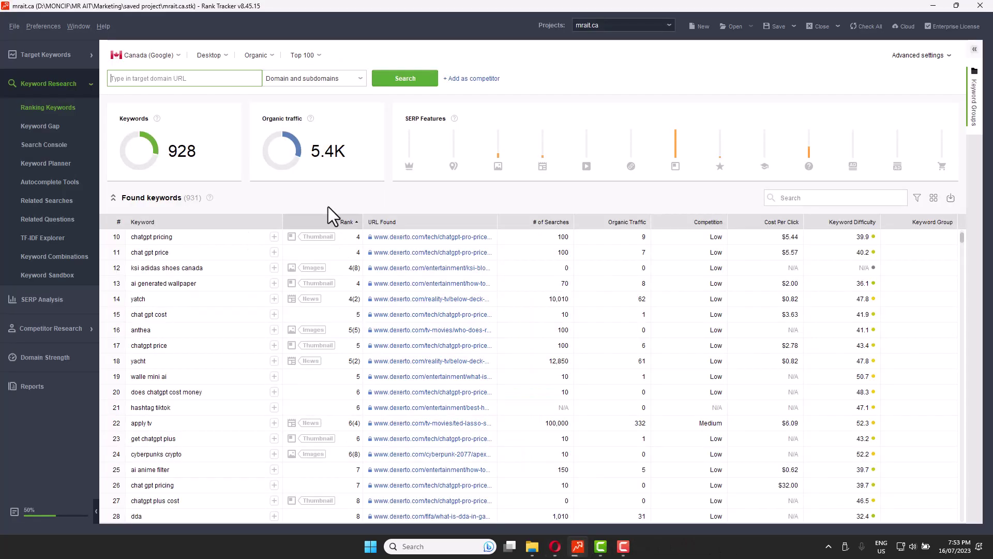
Step: Run the dexerto.com ranking-keywords analysis with Top 100 depth and Domain and subdomains scope
left_click(157, 57)
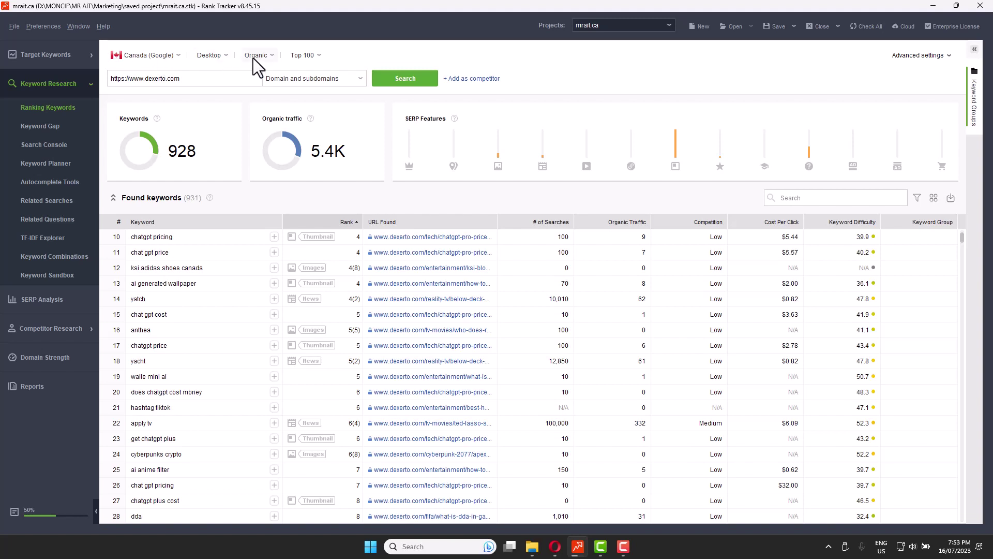
left_click(306, 58)
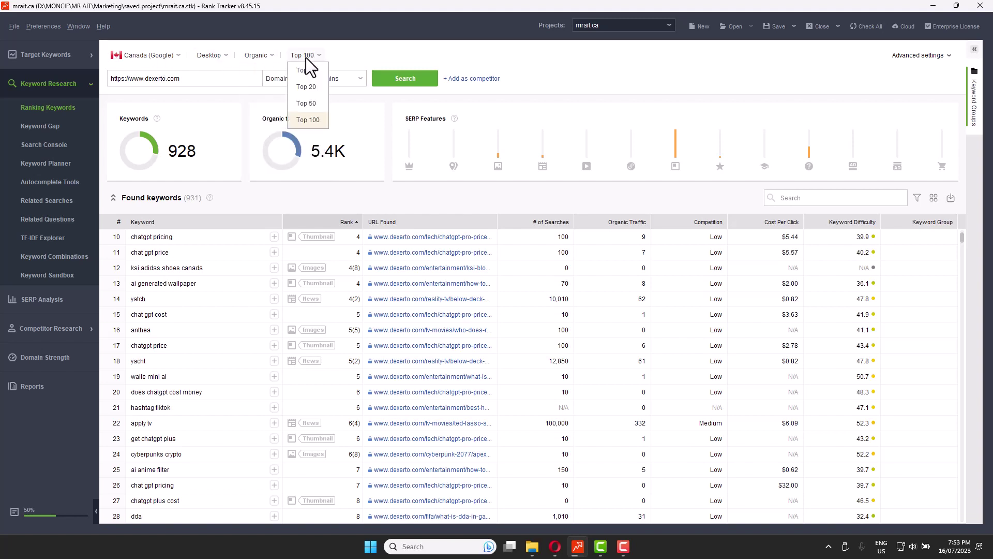
left_click(307, 122)
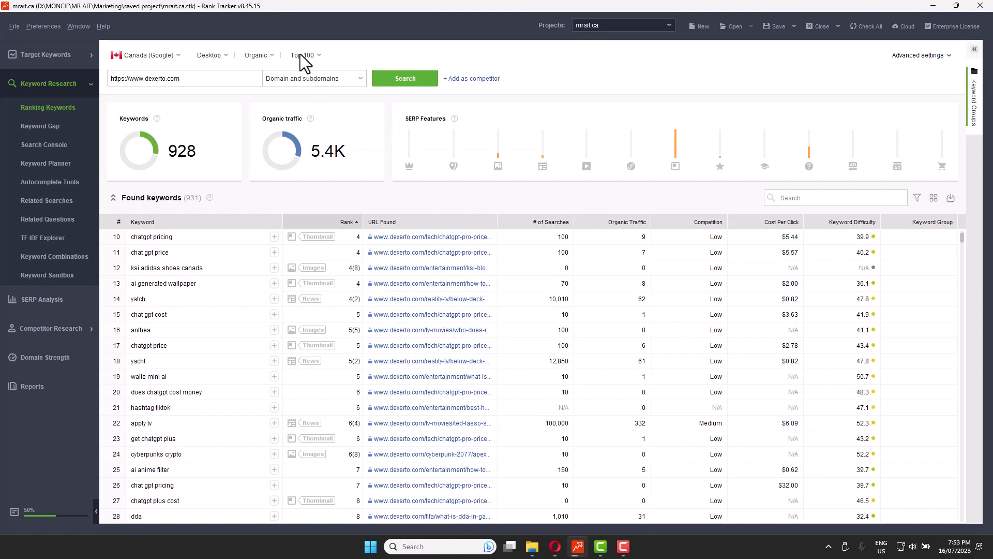
left_click(293, 80)
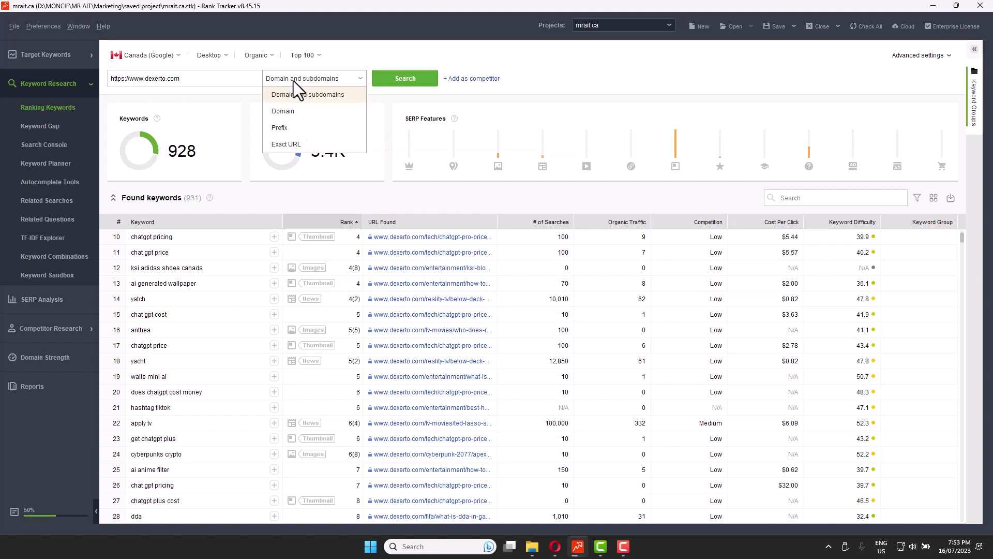
left_click(300, 96)
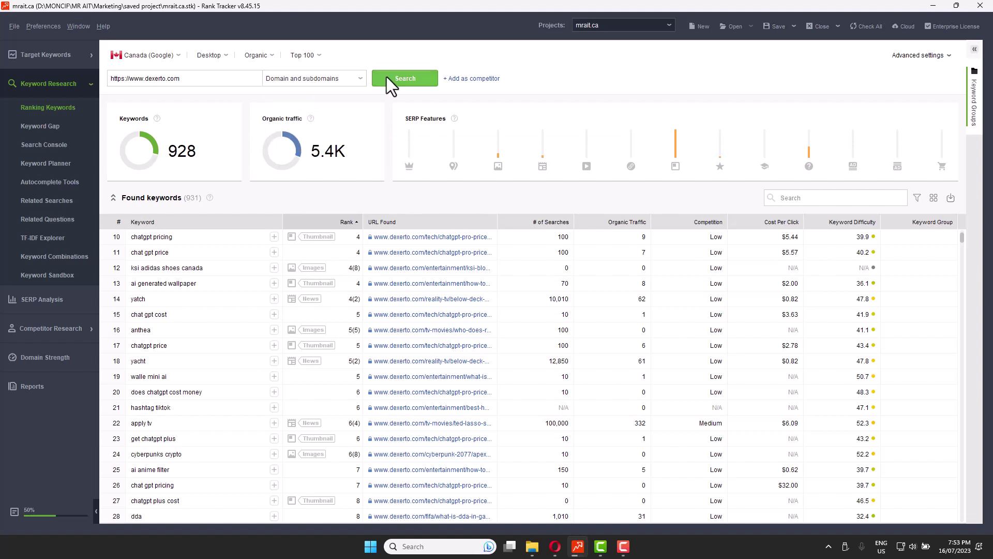
left_click(398, 79)
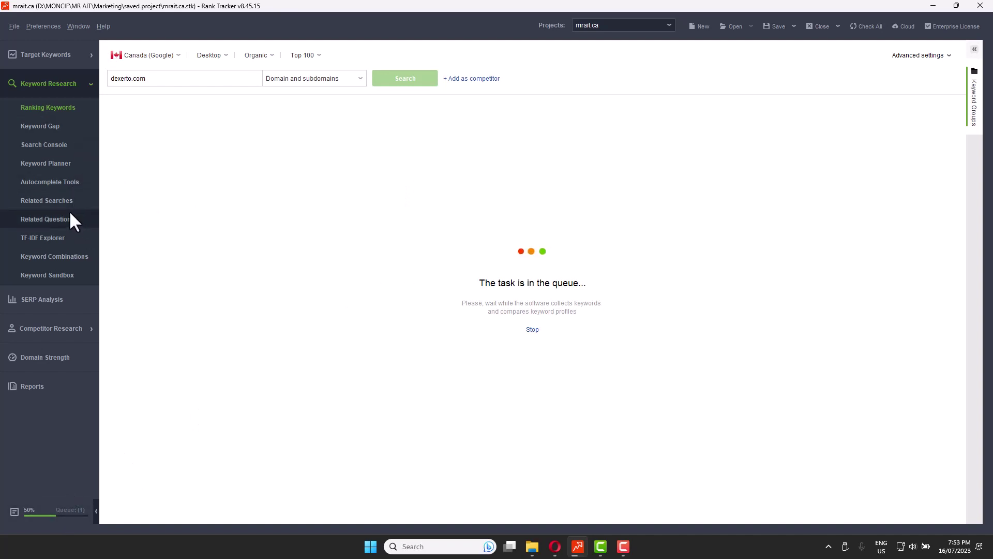
Step: Check progress of the Keyword Planner search, the queued domain analysis and the running tasks list
left_click(64, 167)
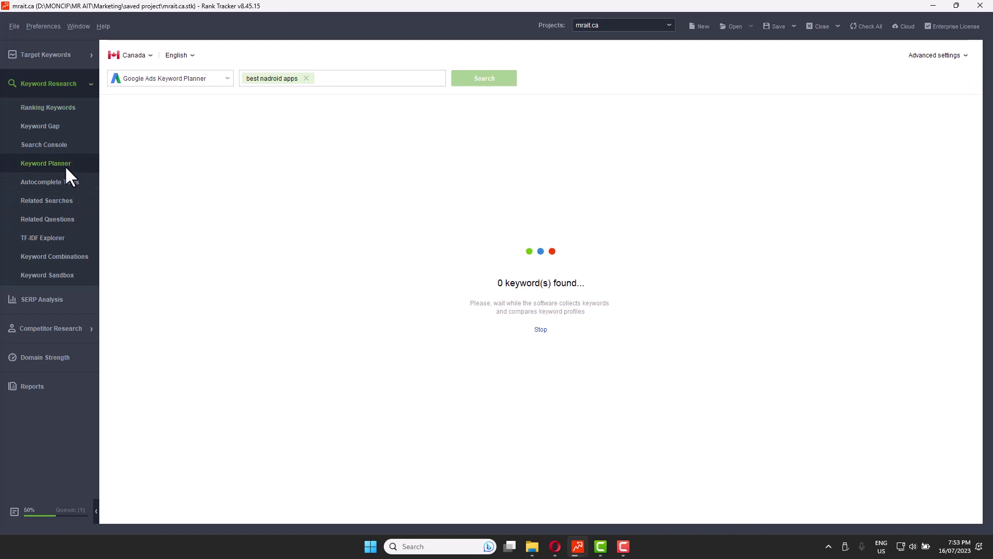
left_click(59, 109)
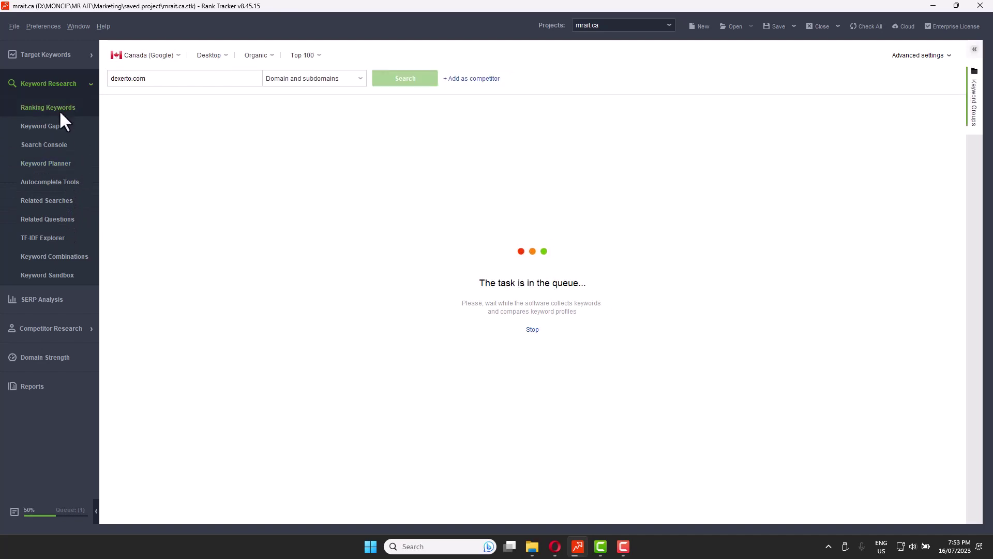
left_click(55, 163)
left_click(55, 510)
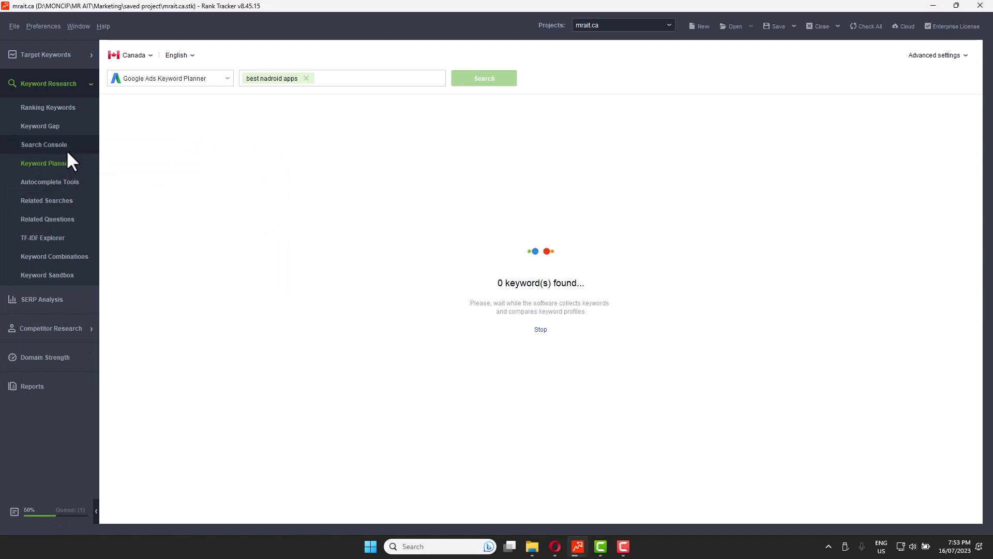
Step: Run a Related Searches lookup for 'andoird apps'
left_click(60, 199)
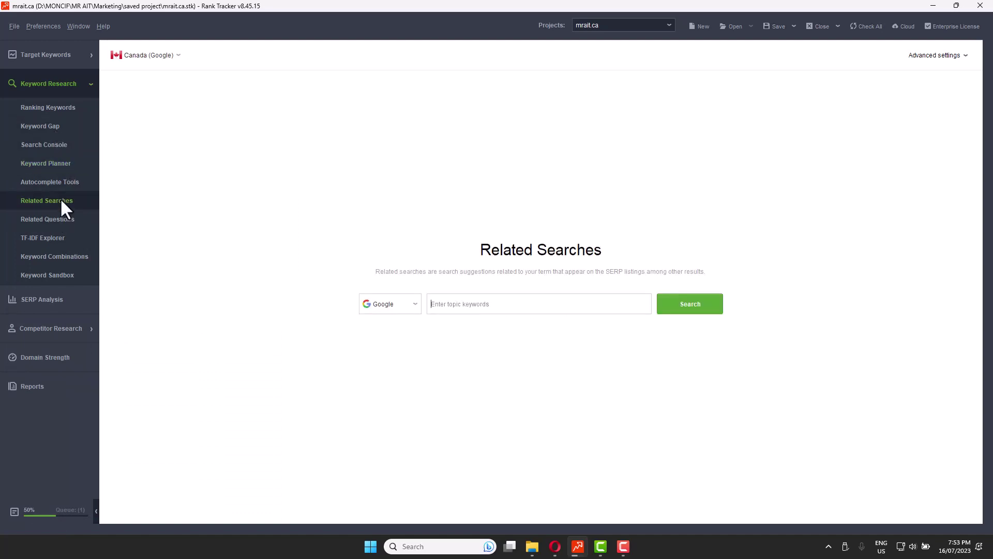
left_click(474, 301)
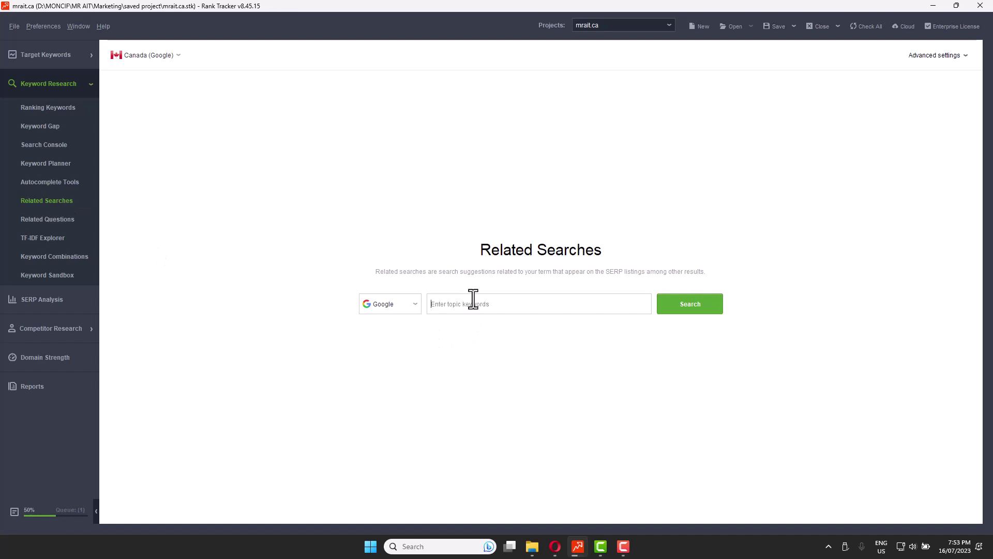
type("andoird apps")
left_click(686, 304)
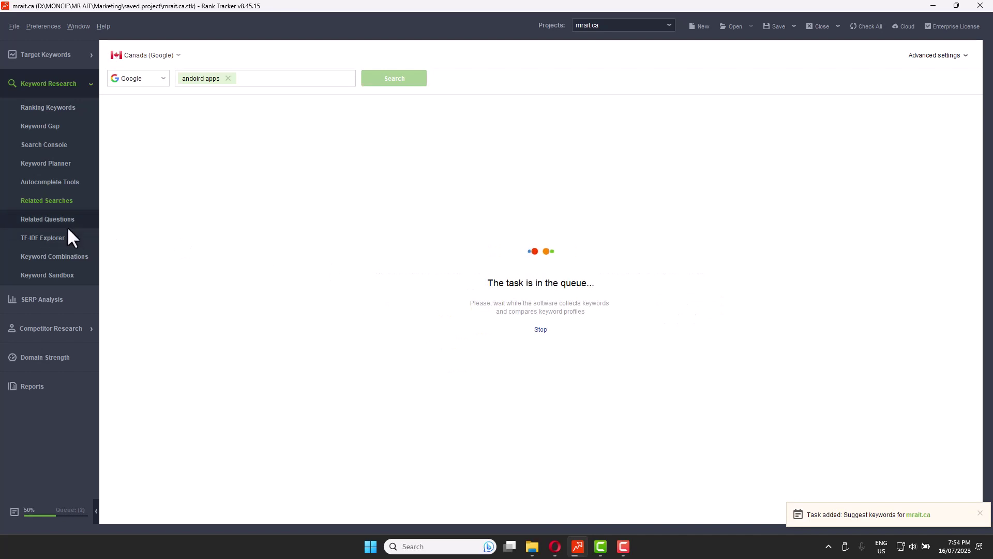
Step: Queue a Related Questions search, then look at TF-IDF Explorer and Keyword Gap research
left_click(66, 220)
left_click(699, 305)
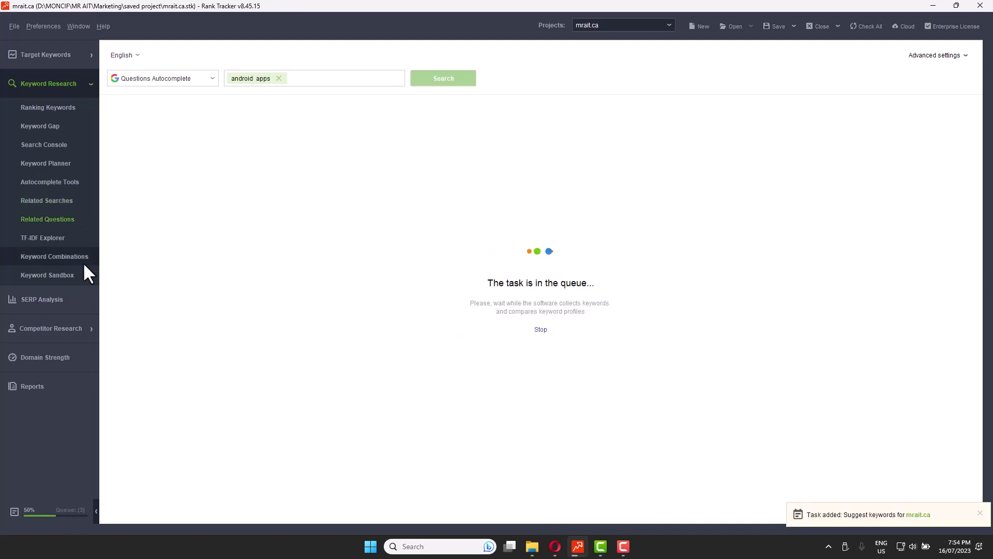
left_click(67, 238)
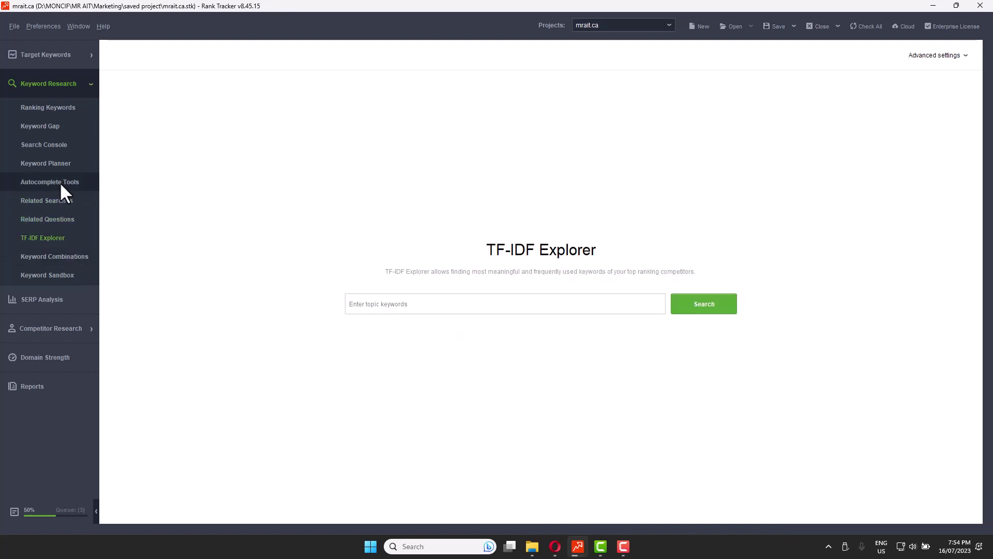
left_click(58, 127)
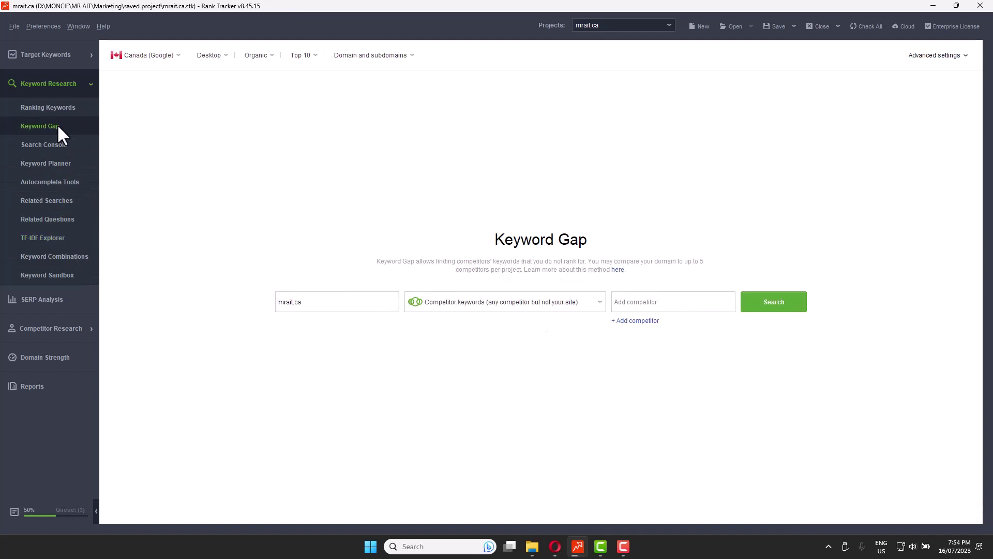
Step: Review the Keyword Gap mrait.ca and competitor domain entries, then open the finished dexerto.com results from Tasks
left_click(341, 305)
left_click(662, 302)
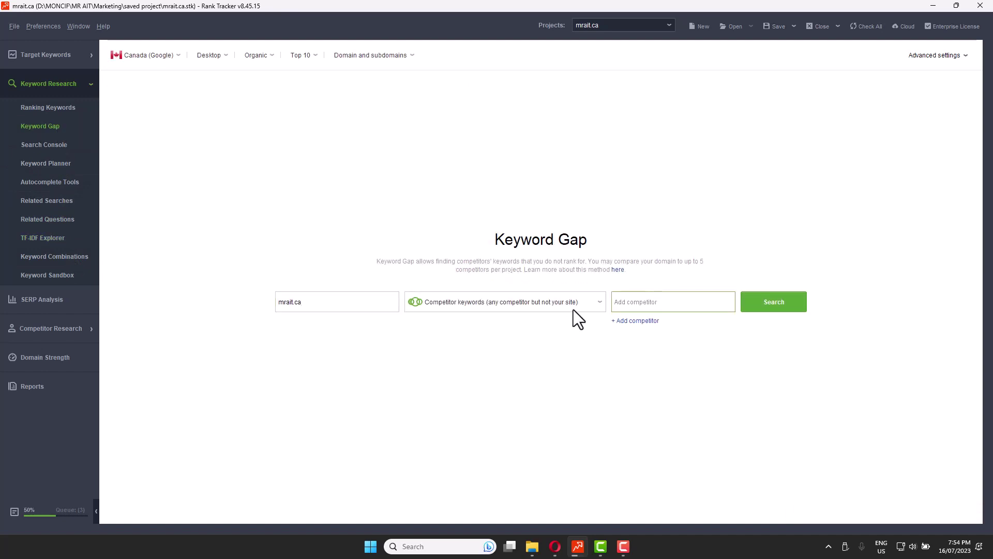
left_click(350, 304)
left_click(692, 302)
left_click(67, 511)
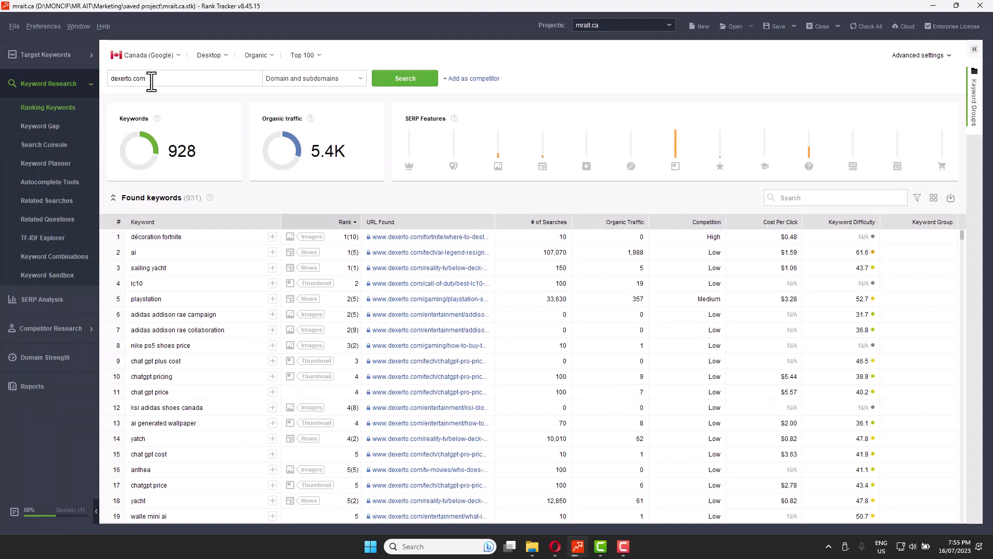
Step: Sort dexerto.com's found keywords by competition and cost per click, ending with High competition first
left_click(194, 80)
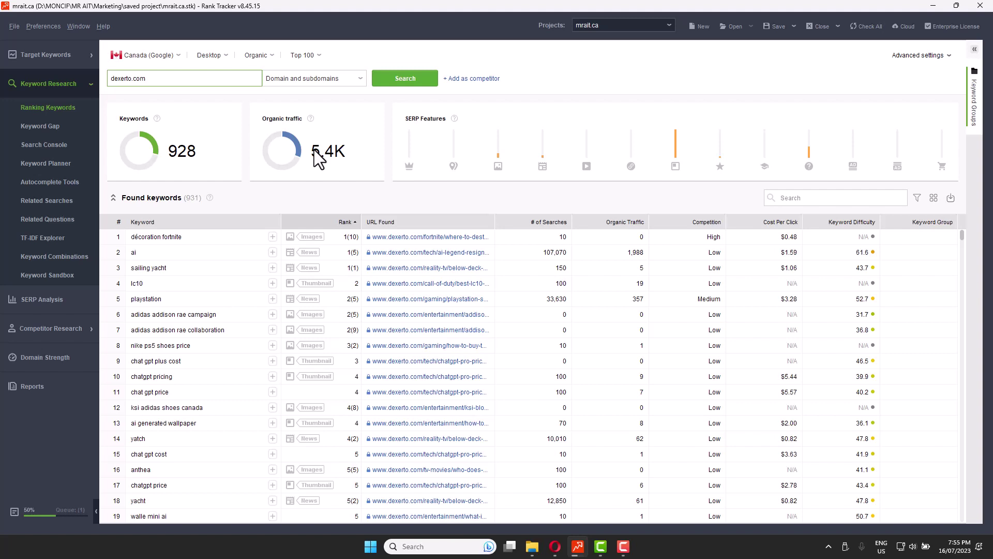
mouse_move(195, 236)
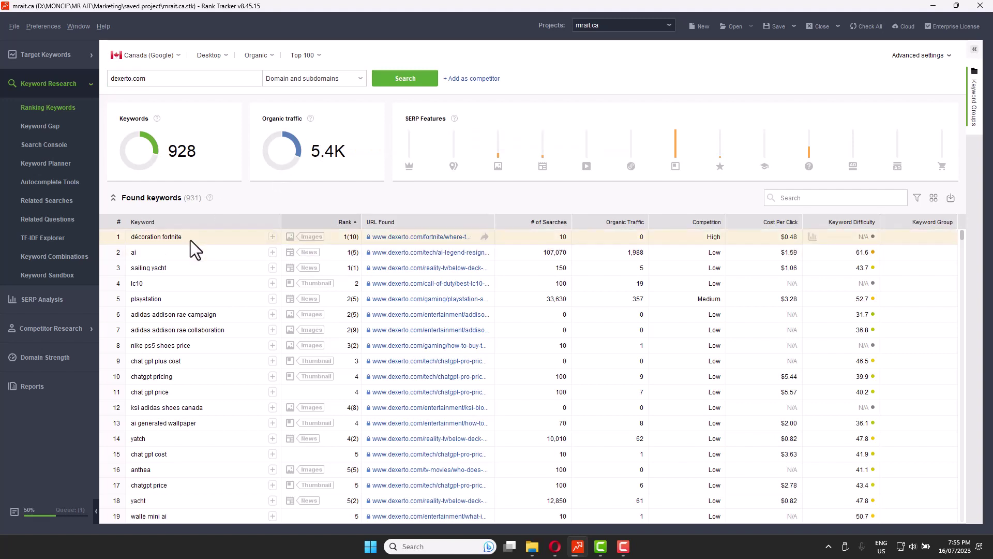
scroll(191, 239, "down", 5)
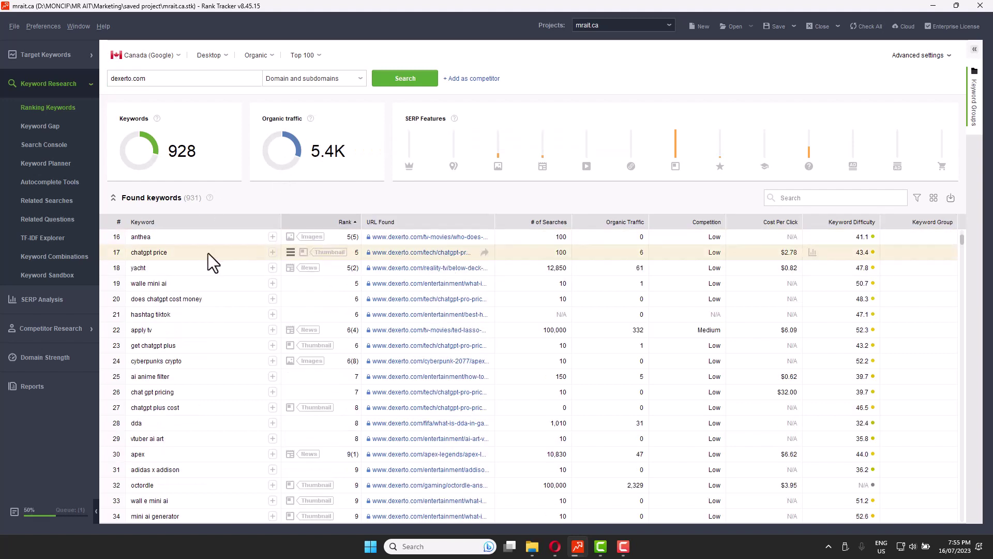
mouse_move(163, 253)
left_click_drag(159, 254, 399, 257)
mouse_move(425, 254)
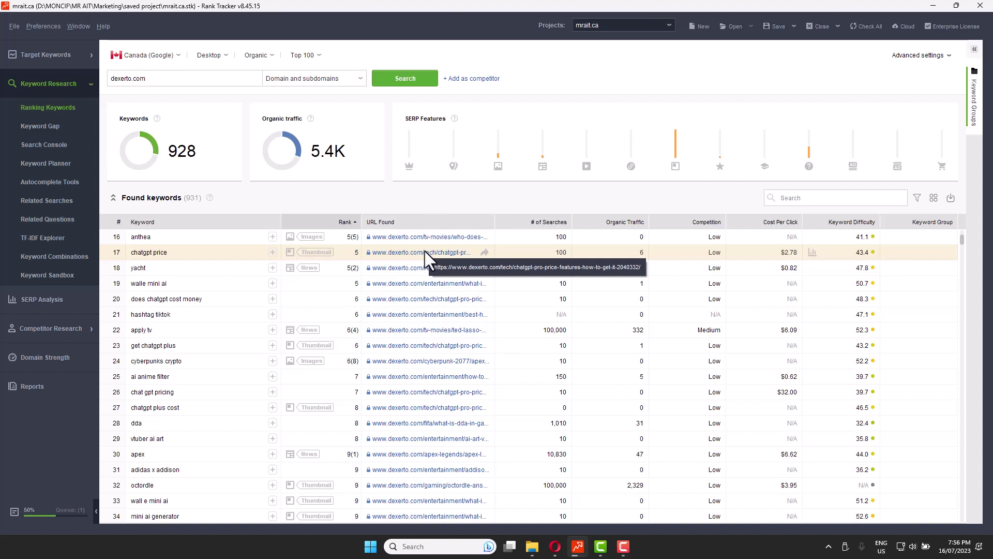
scroll(252, 277, "down", 5)
scroll(251, 277, "down", 5)
scroll(252, 277, "down", 5)
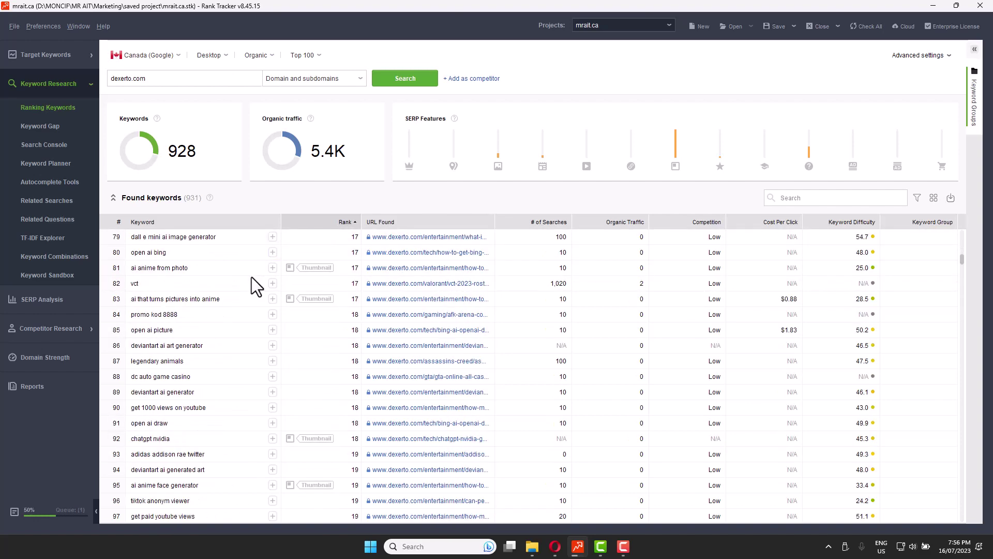
scroll(233, 283, "down", 5)
scroll(211, 294, "down", 10)
scroll(210, 294, "down", 10)
scroll(211, 294, "down", 10)
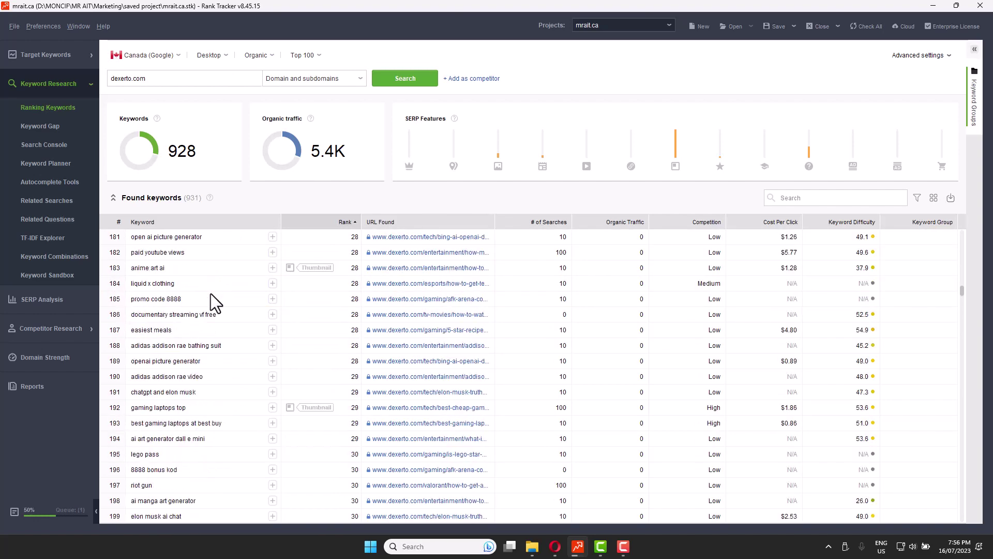
scroll(210, 294, "down", 10)
scroll(210, 294, "down", 10)
scroll(211, 294, "down", 10)
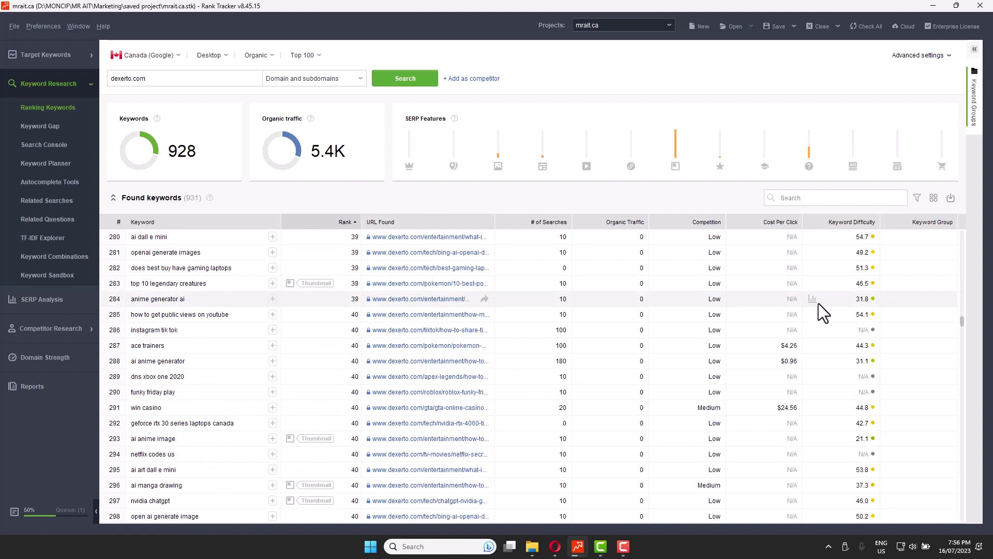
left_click_drag(964, 323, 968, 452)
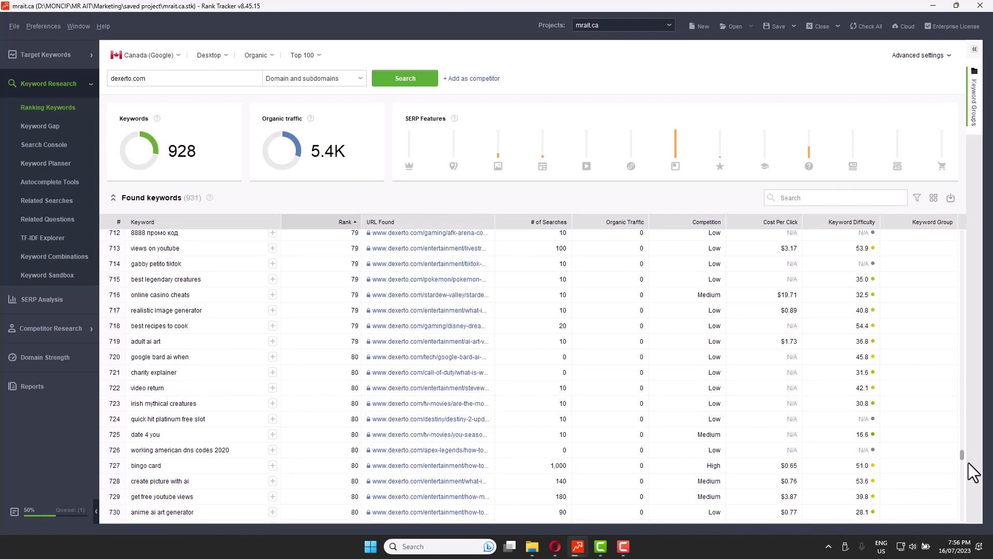
scroll(349, 277, "up", 20)
scroll(716, 267, "up", 20)
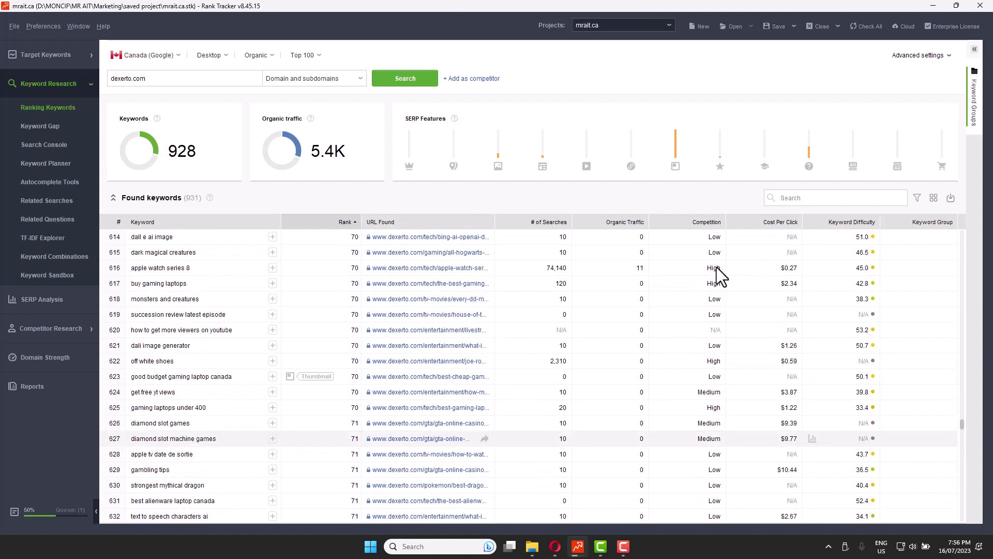
left_click(707, 222)
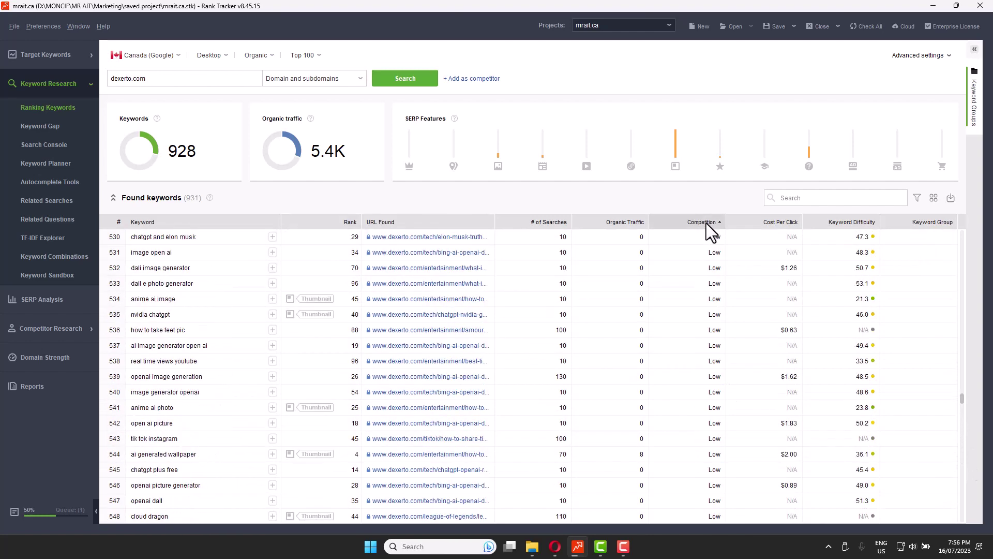
left_click(753, 222)
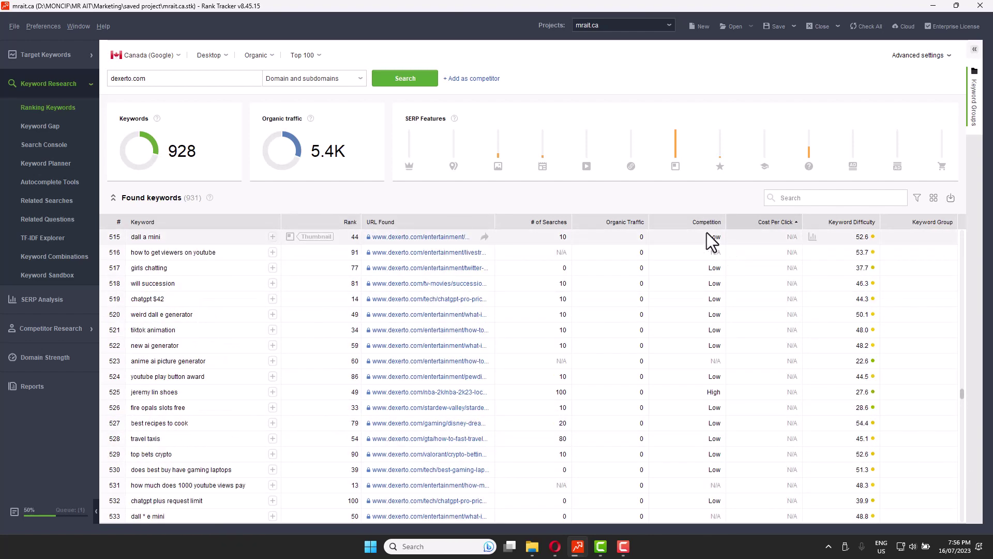
scroll(704, 238, "up", 9)
scroll(705, 259, "up", 9)
scroll(705, 258, "up", 9)
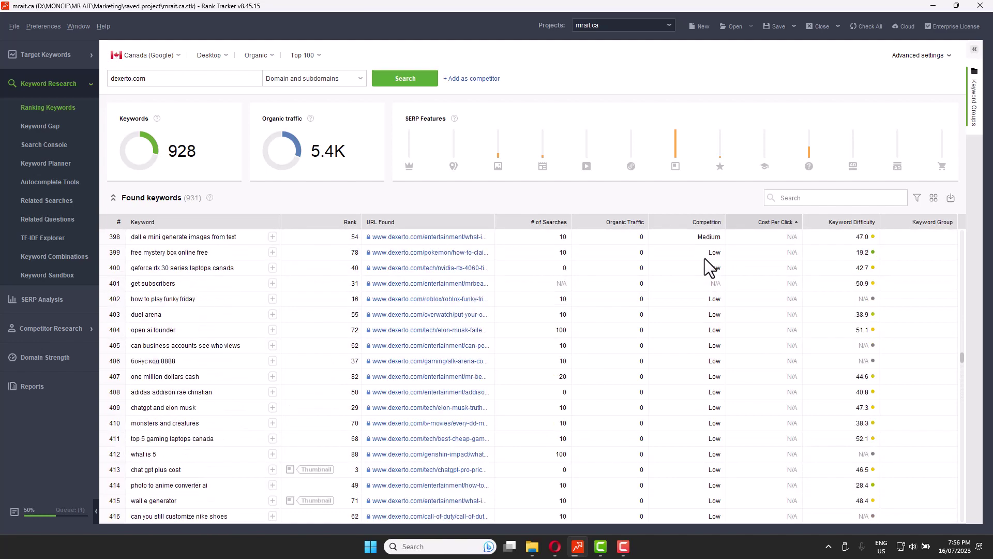
scroll(705, 258, "up", 9)
scroll(705, 258, "up", 8)
scroll(705, 258, "up", 8)
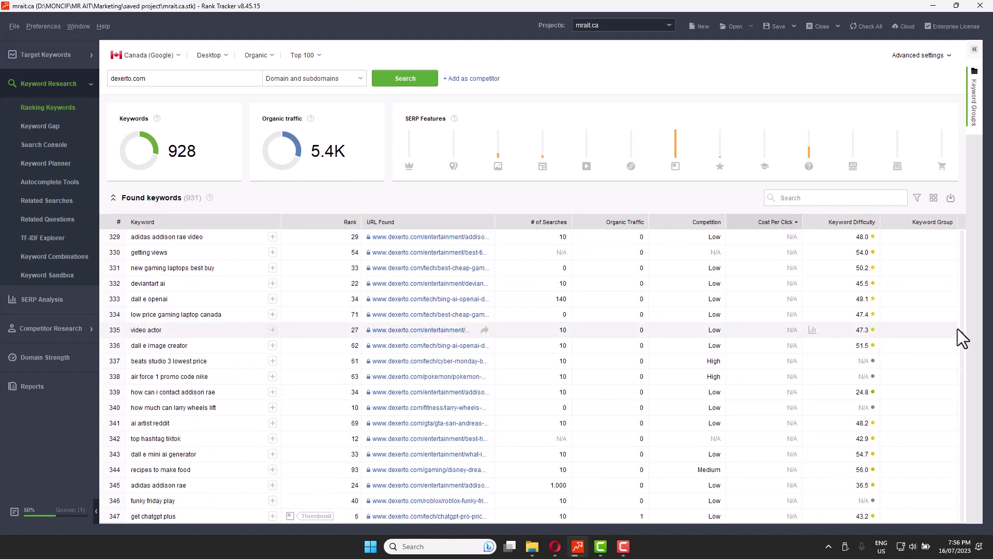
left_click_drag(961, 336, 968, 243)
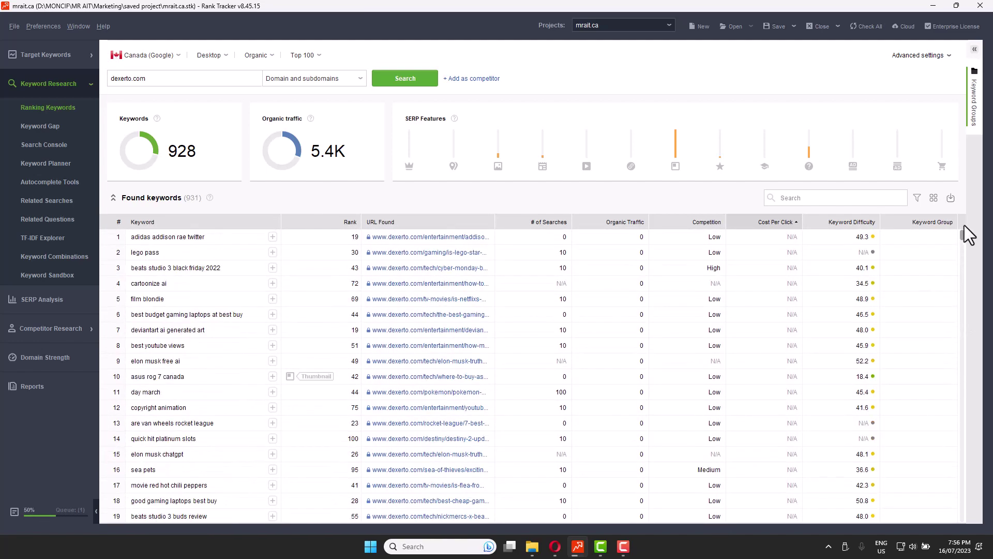
left_click(717, 224)
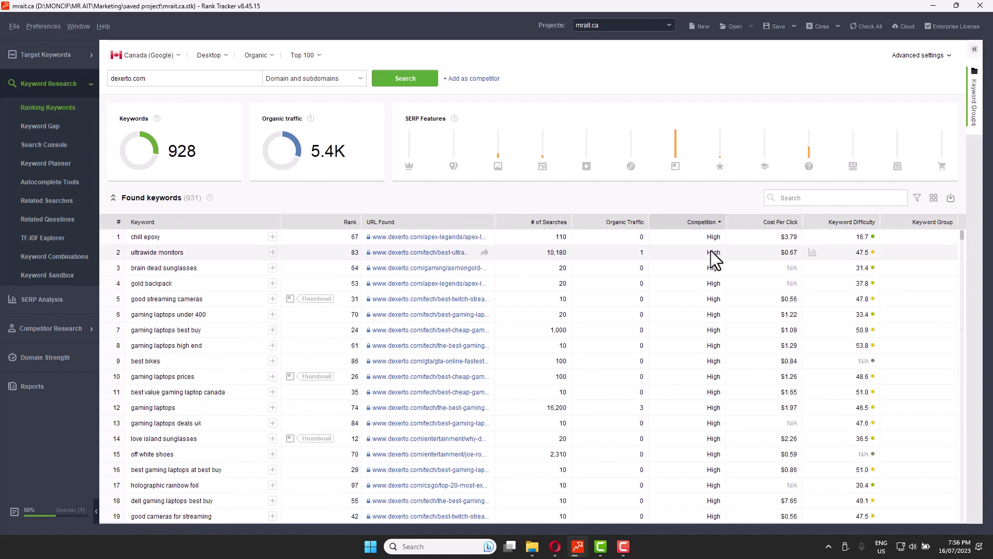
left_click_drag(962, 239, 964, 329)
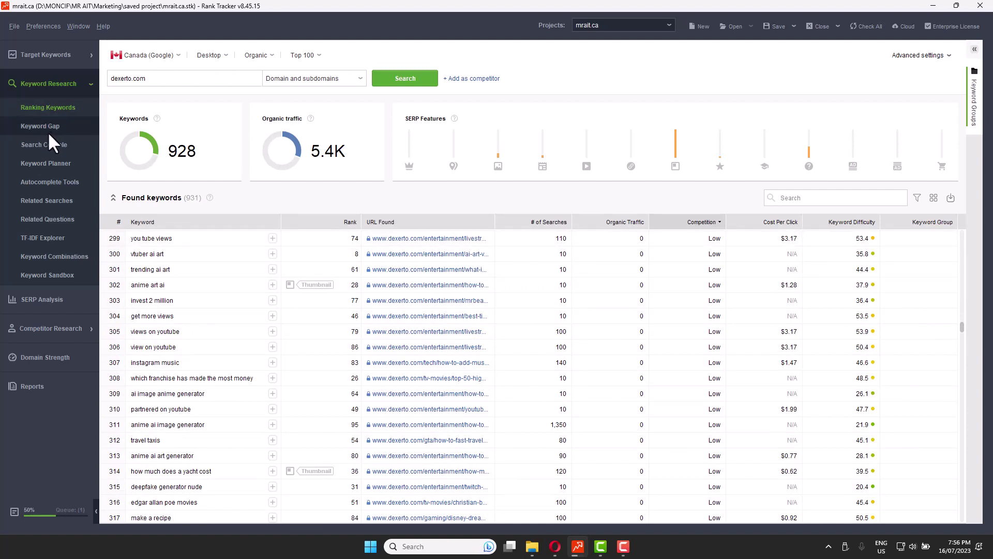
left_click(43, 163)
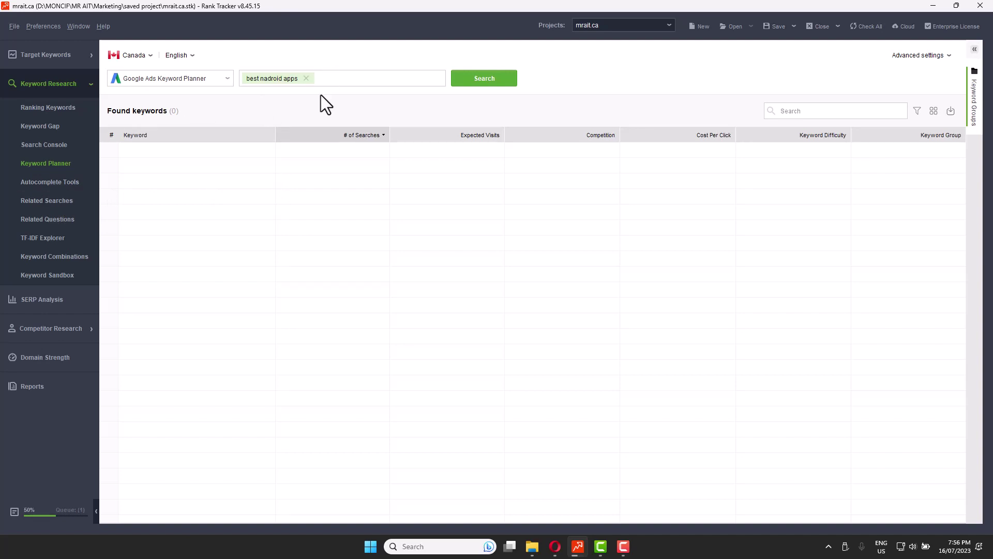
Step: In Keyword Sandbox, filter the table to the 'human factors' group's 603 keywords
left_click(64, 275)
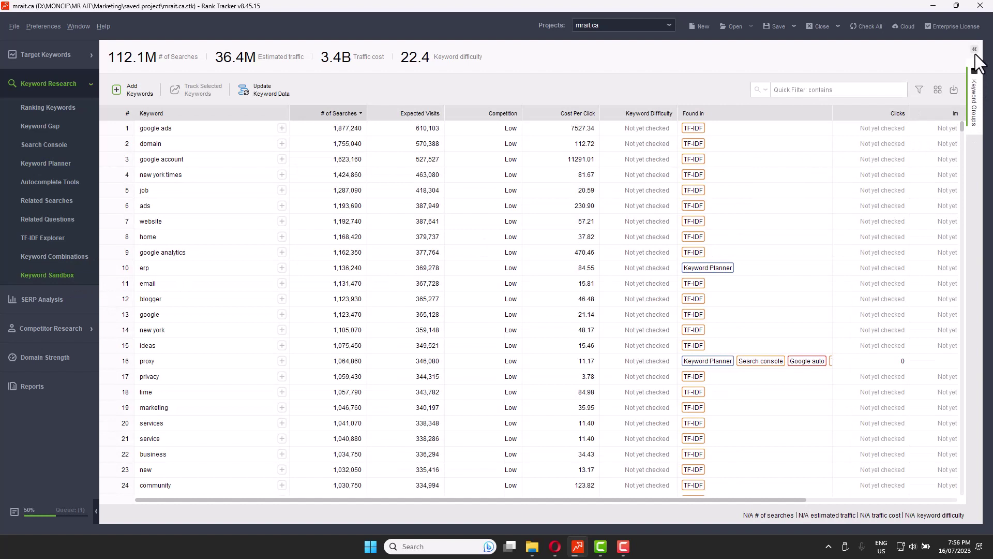
left_click(975, 74)
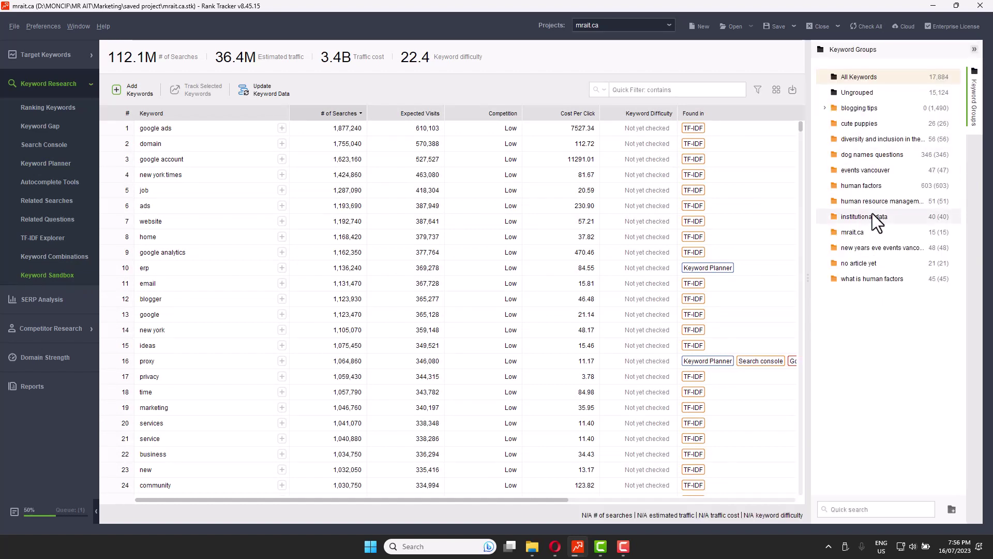
left_click(870, 187)
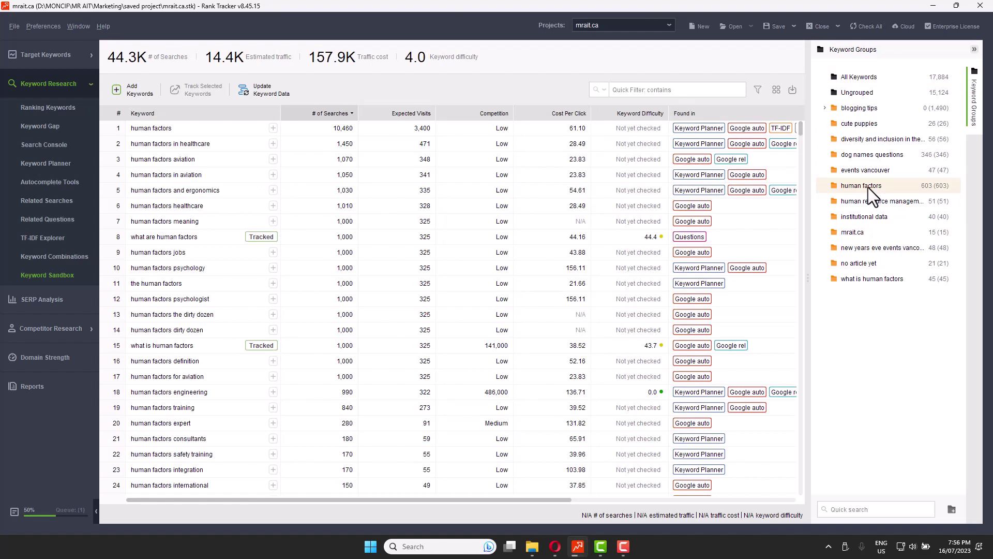
mouse_move(797, 128)
left_mouse_down()
mouse_move(796, 406)
mouse_move(798, 232)
left_mouse_up()
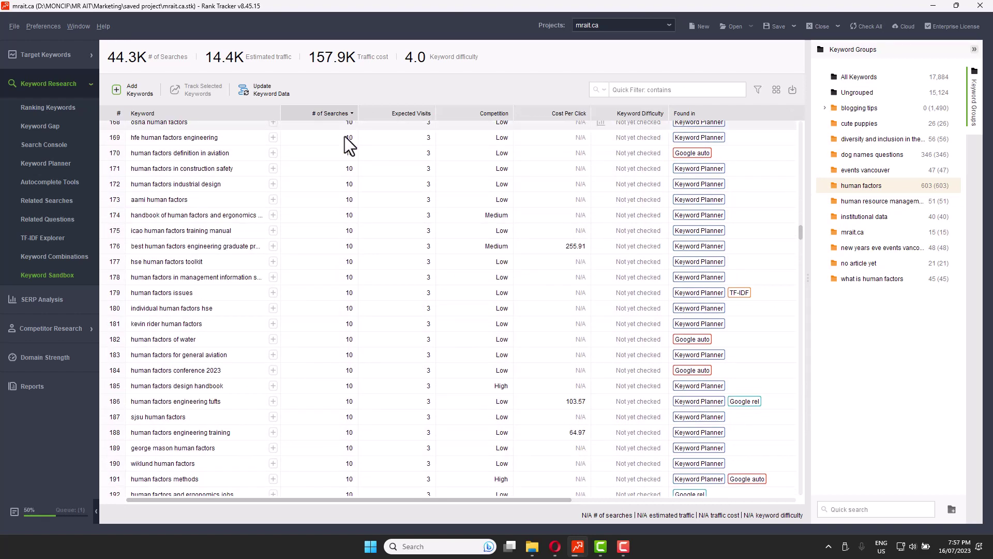
scroll(361, 179, "up", 5)
scroll(373, 209, "up", 3)
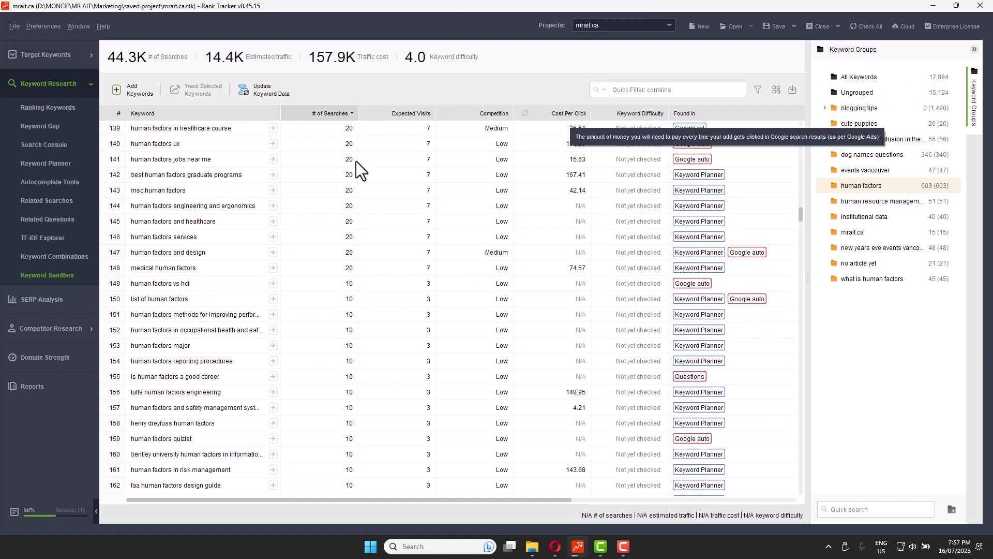
Step: Check Related Searches and Related Questions progress, then stop collecting to show the 38 found keywords
left_click(63, 200)
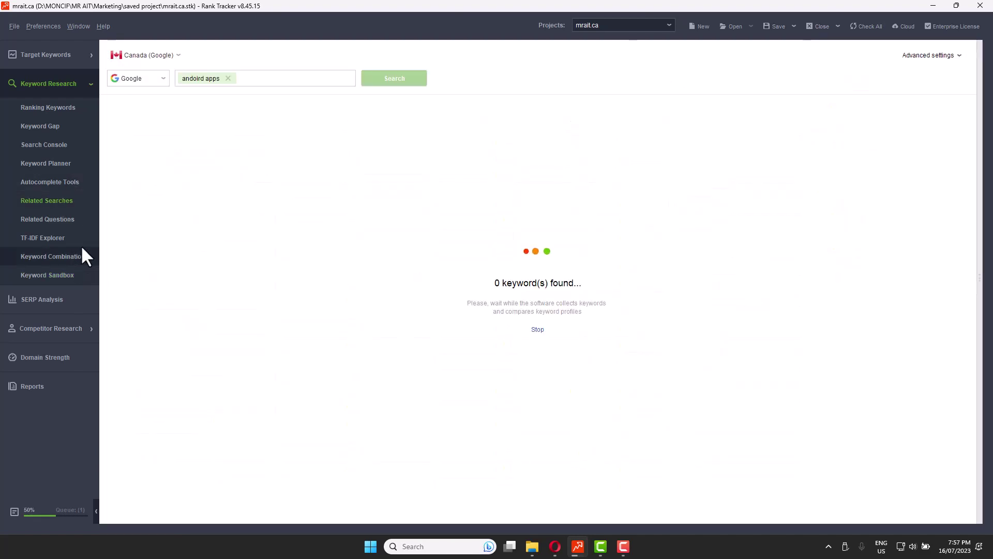
left_click(70, 221)
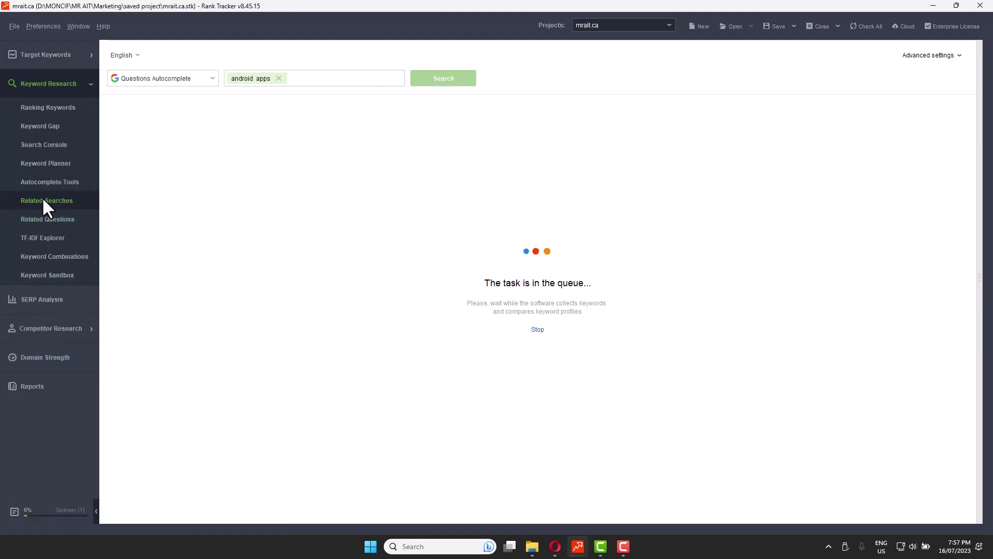
left_click(42, 196)
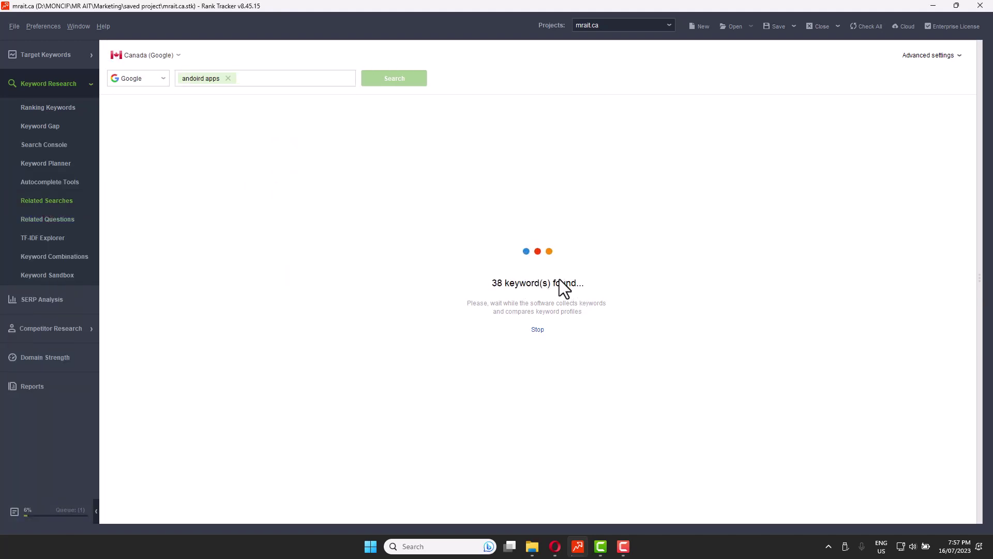
left_click(65, 218)
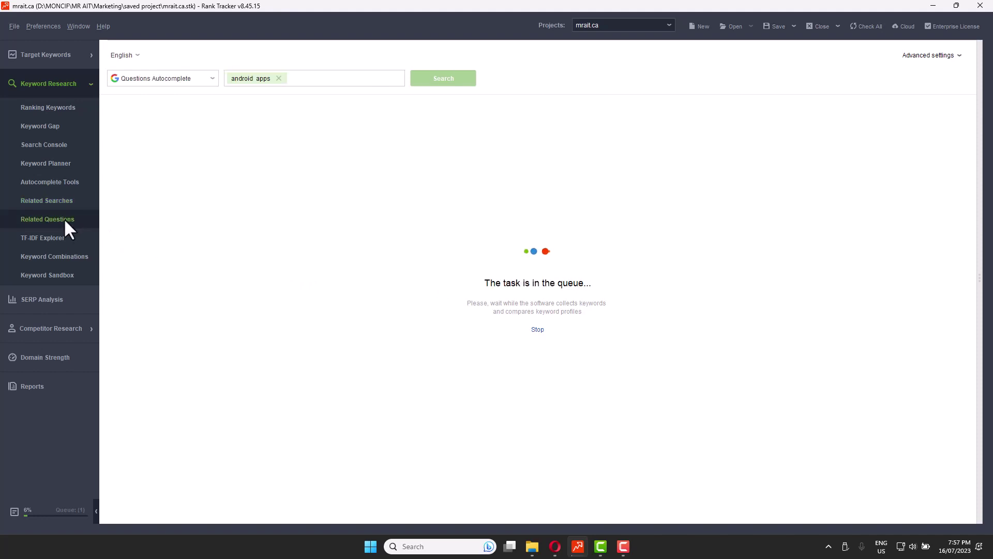
left_click(542, 355)
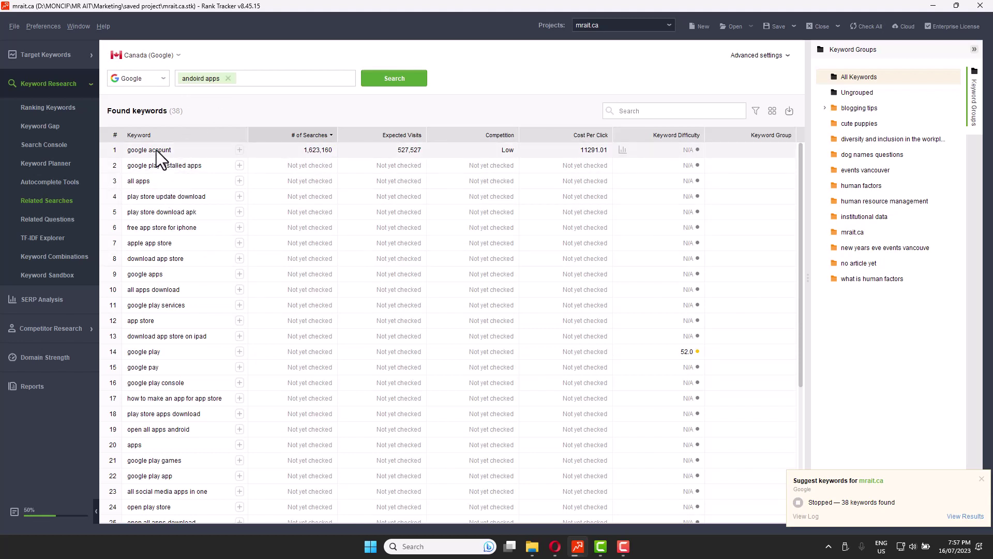
mouse_move(164, 165)
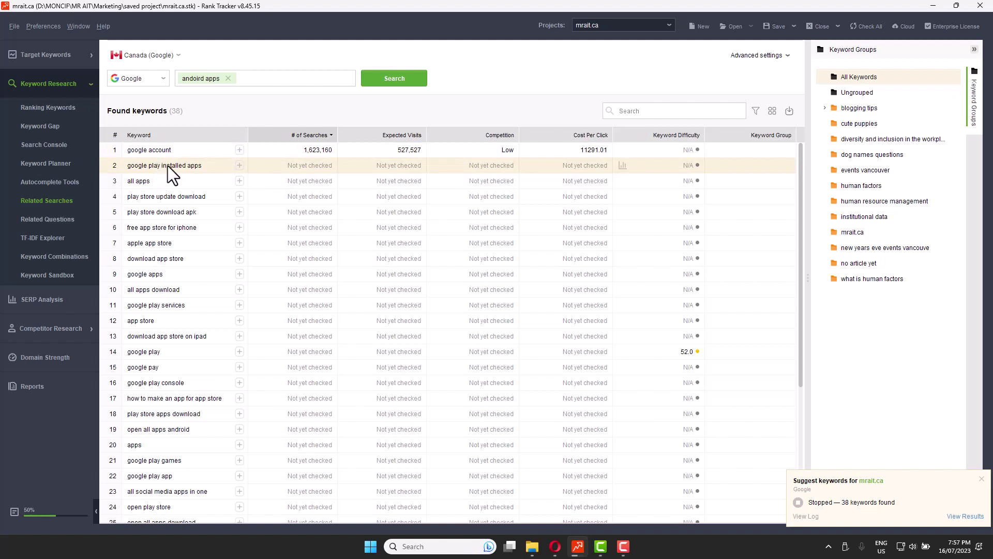
scroll(202, 219, "down", 5)
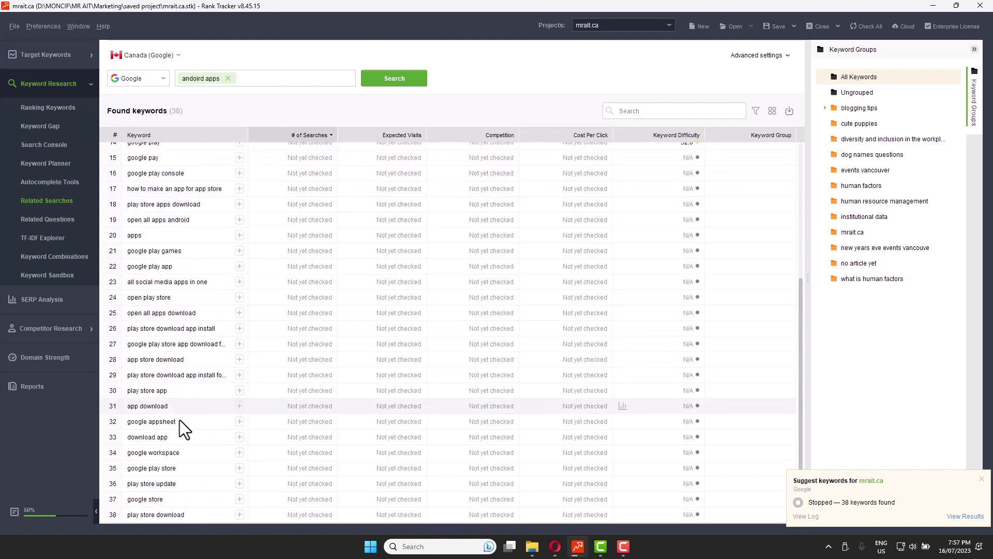
scroll(174, 383, "up", 5)
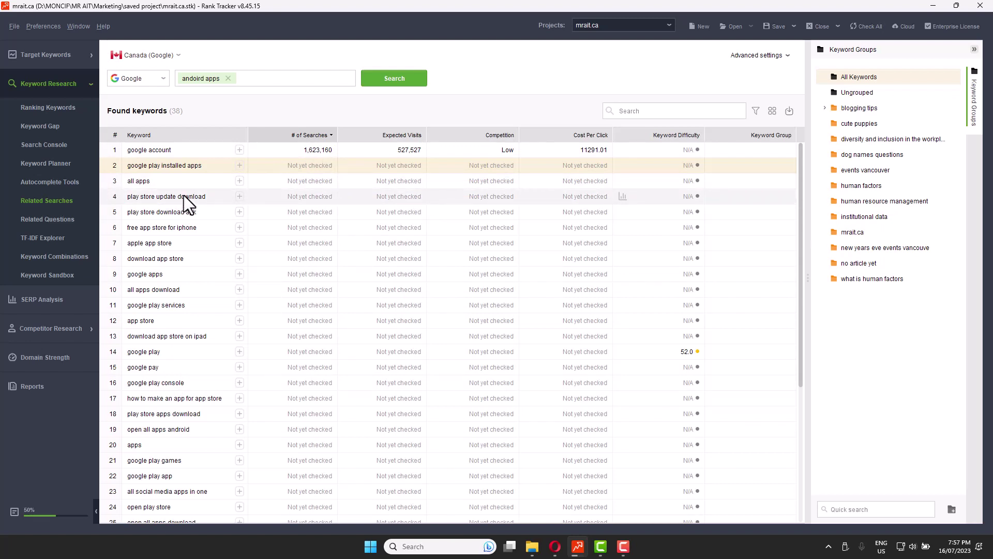
scroll(186, 218, "down", 5)
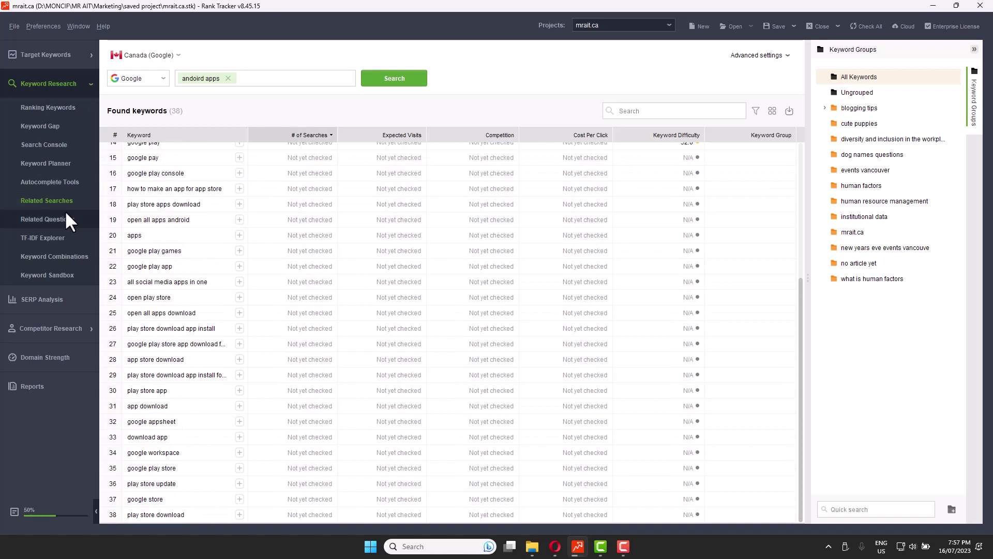
Step: Stop the Related Questions search for 'android apps' to show its 378 found question keywords
left_click(66, 225)
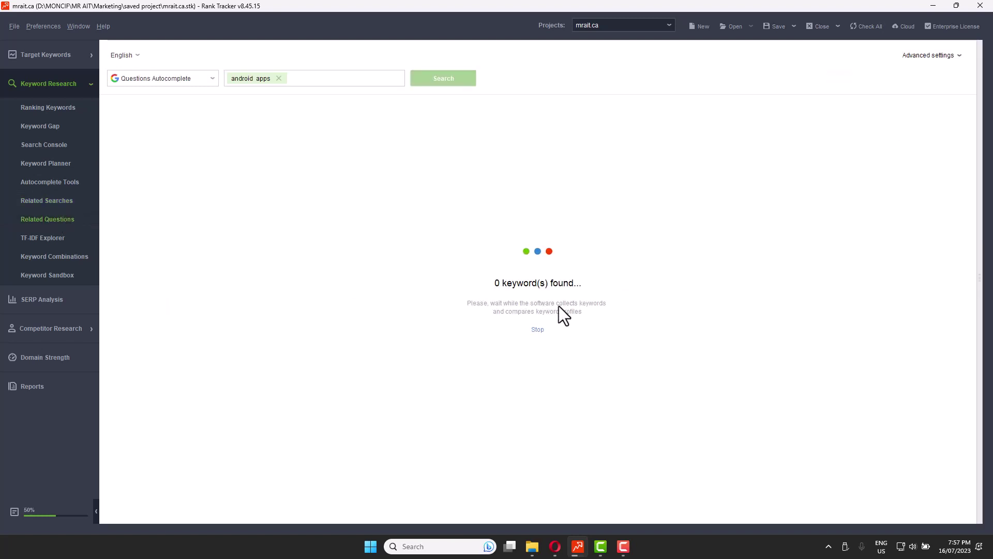
left_click(542, 330)
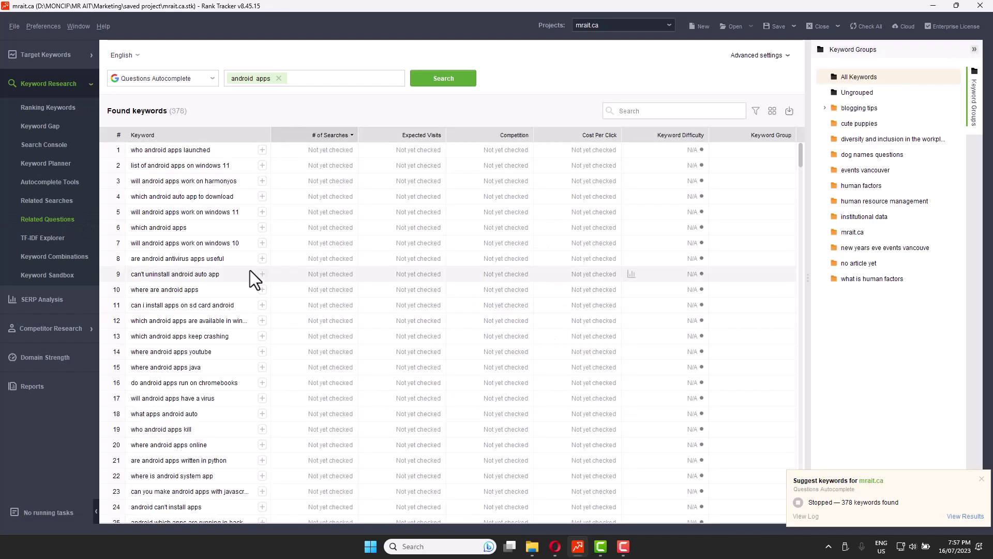
scroll(189, 224, "down", 9)
scroll(189, 224, "down", 9)
scroll(191, 226, "down", 9)
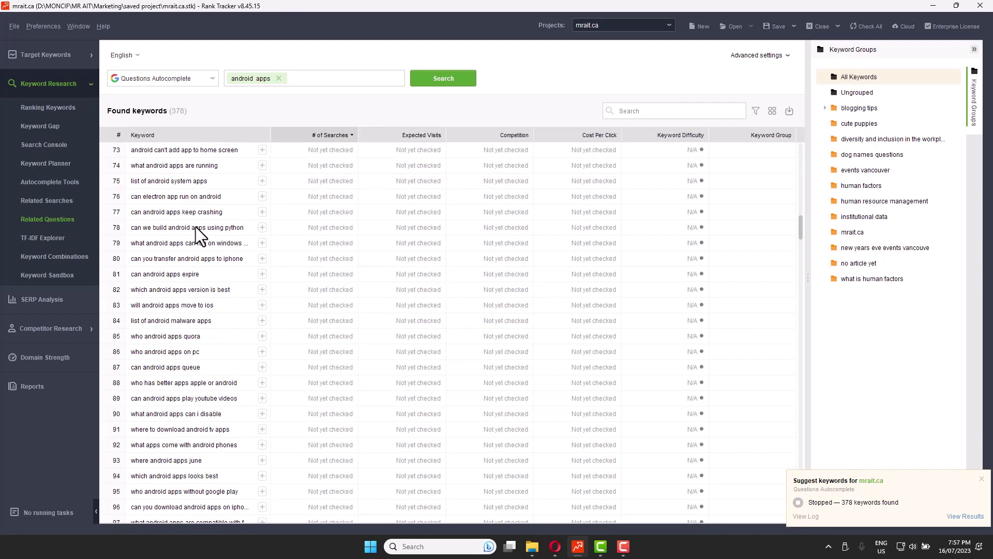
scroll(196, 227, "down", 9)
scroll(196, 227, "down", 9)
scroll(196, 226, "down", 9)
scroll(196, 227, "down", 9)
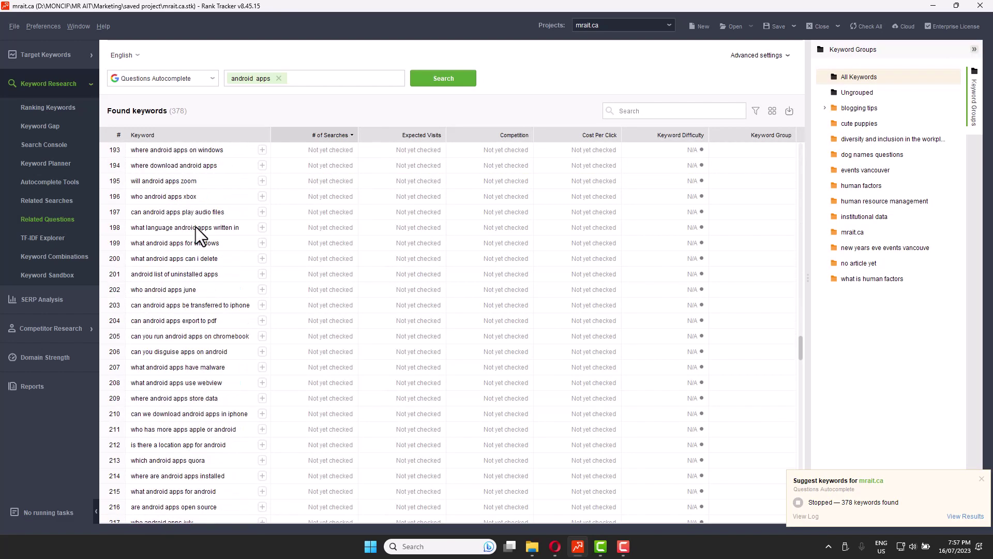
scroll(196, 227, "down", 8)
scroll(196, 227, "down", 7)
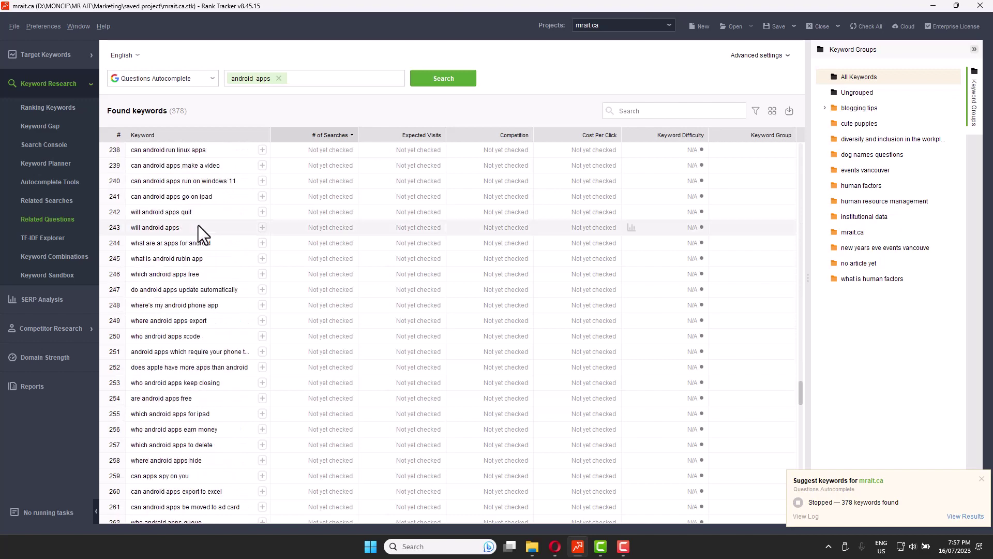
scroll(198, 225, "down", 12)
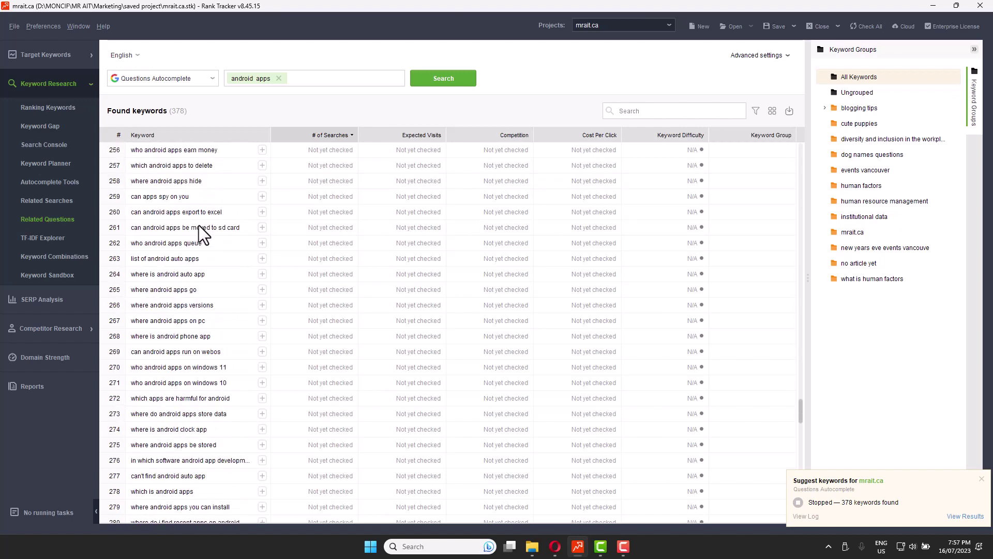
scroll(182, 264, "up", 5)
scroll(182, 265, "up", 5)
scroll(182, 264, "up", 5)
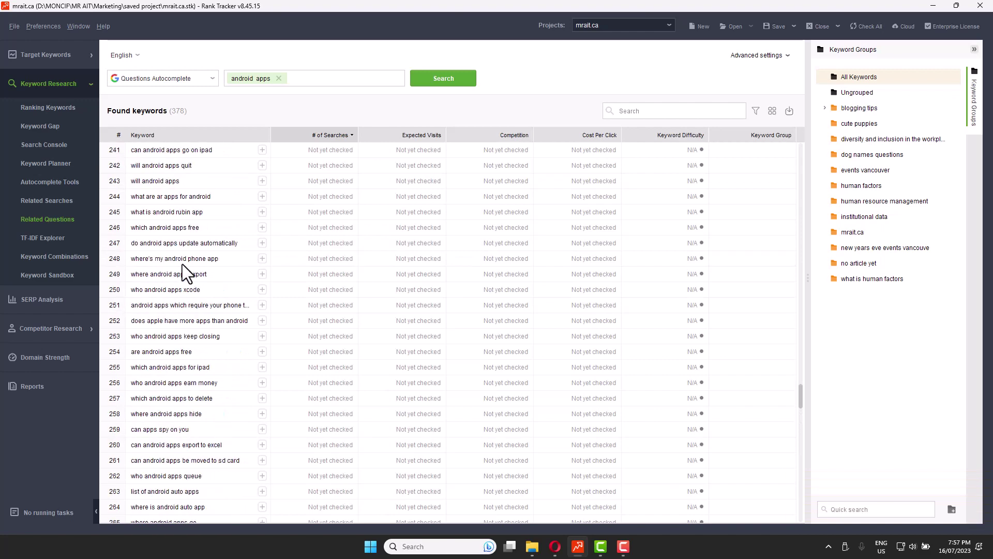
scroll(182, 264, "up", 5)
scroll(182, 263, "up", 8)
scroll(183, 265, "up", 8)
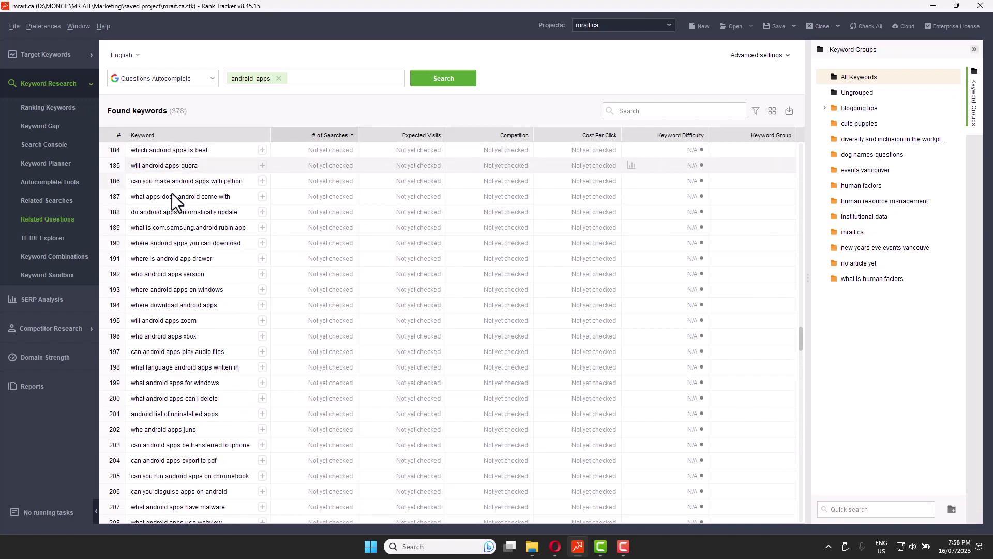
scroll(173, 228, "up", 6)
scroll(174, 229, "up", 6)
scroll(173, 229, "up", 6)
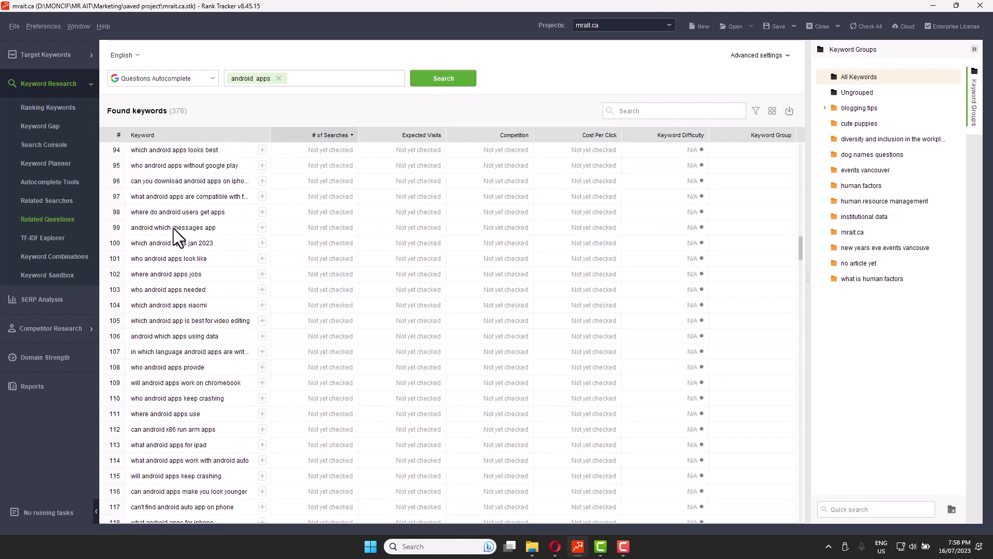
scroll(169, 221, "up", 6)
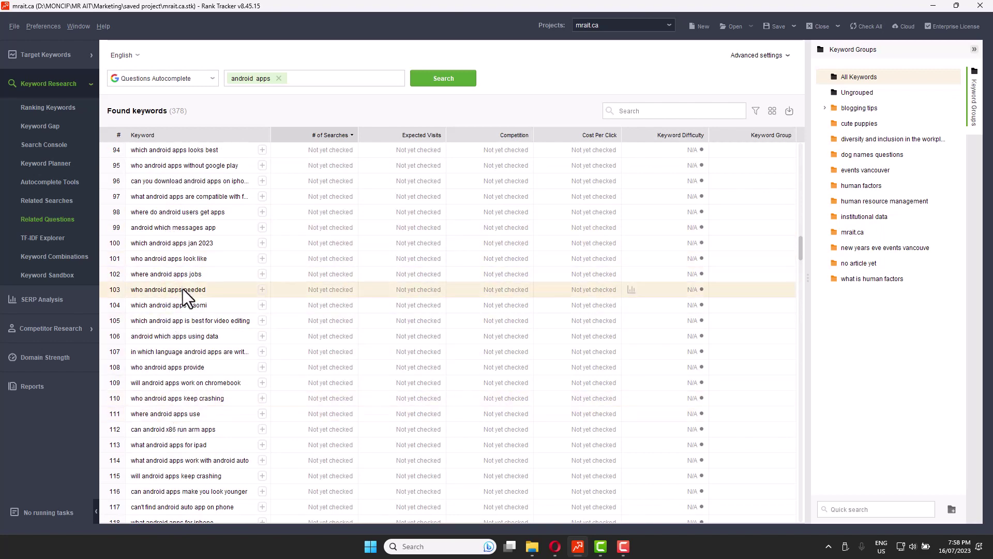
scroll(182, 304, "down", 6)
scroll(182, 316, "down", 6)
scroll(183, 317, "down", 6)
scroll(183, 316, "down", 6)
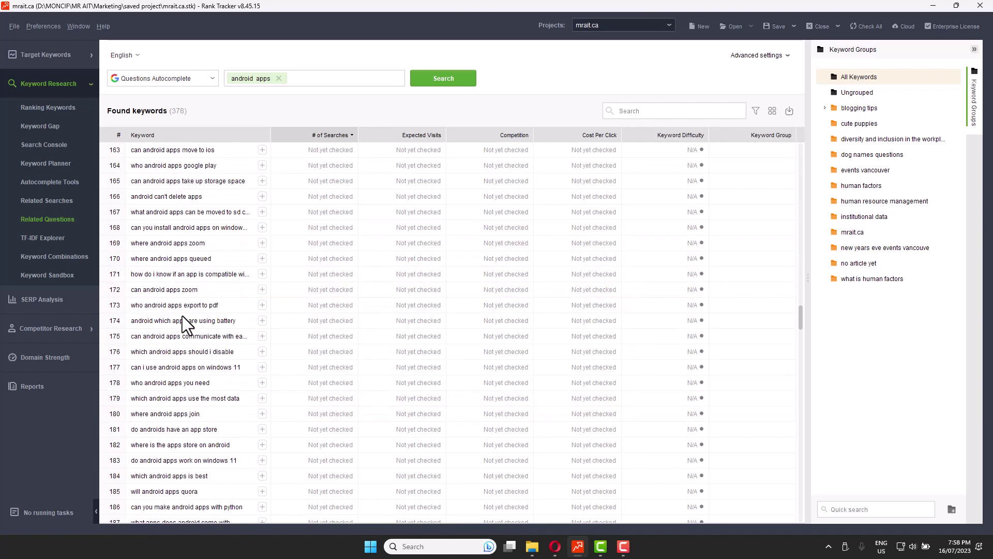
scroll(182, 316, "down", 6)
scroll(165, 196, "down", 6)
scroll(165, 196, "down", 5)
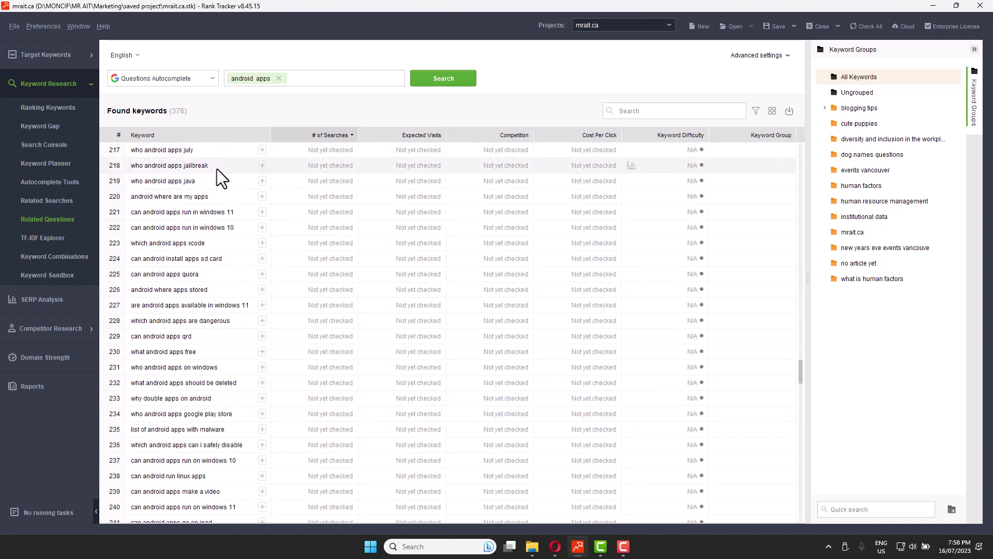
scroll(217, 169, "down", 4)
scroll(217, 168, "down", 2)
scroll(533, 288, "down", 11)
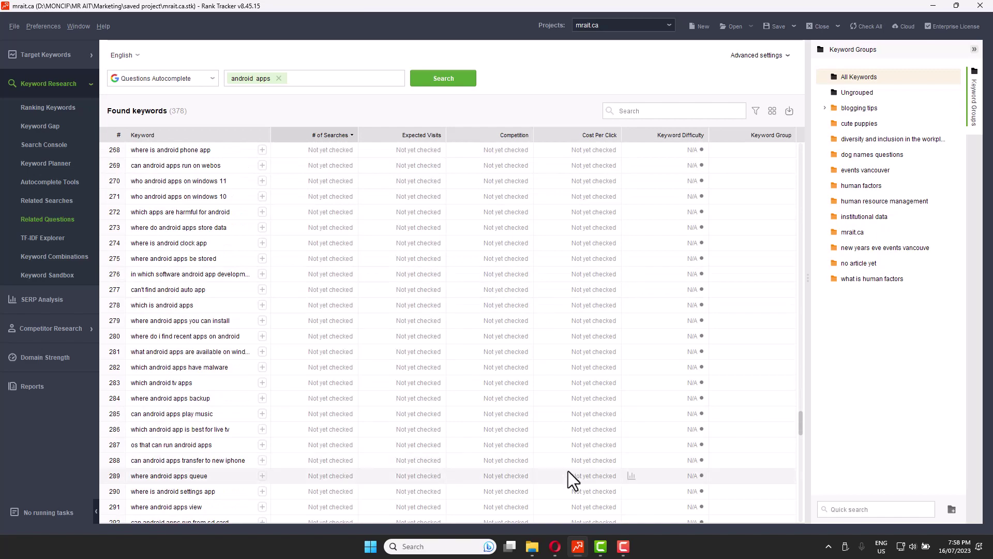